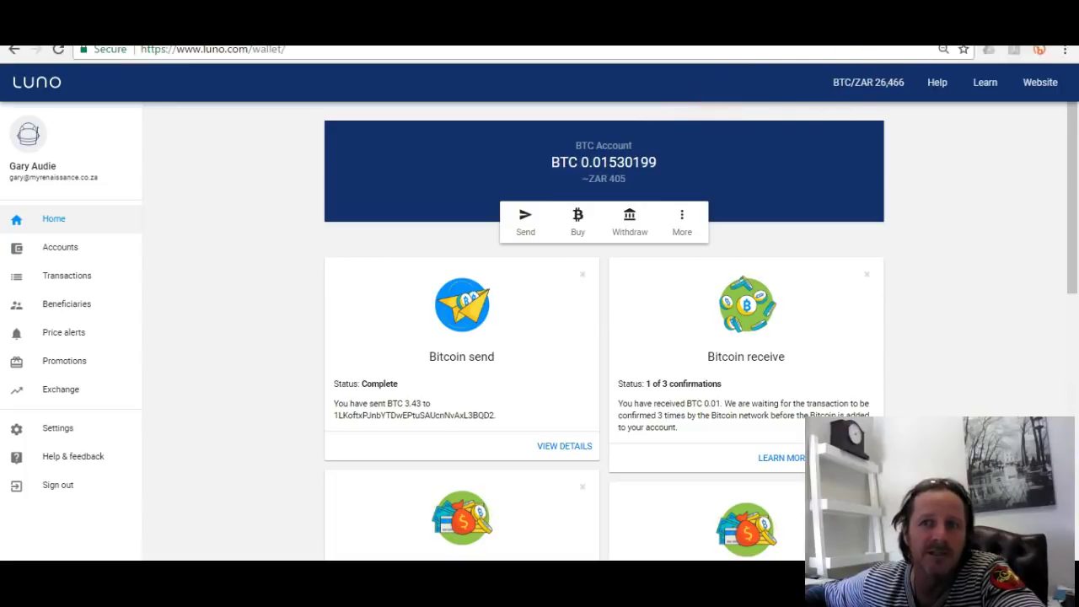
# - Leave the Luno wallet page (BTC 0.01530199) for a new empty Chrome tab
pyautogui.hotkey('ctrl', 't')
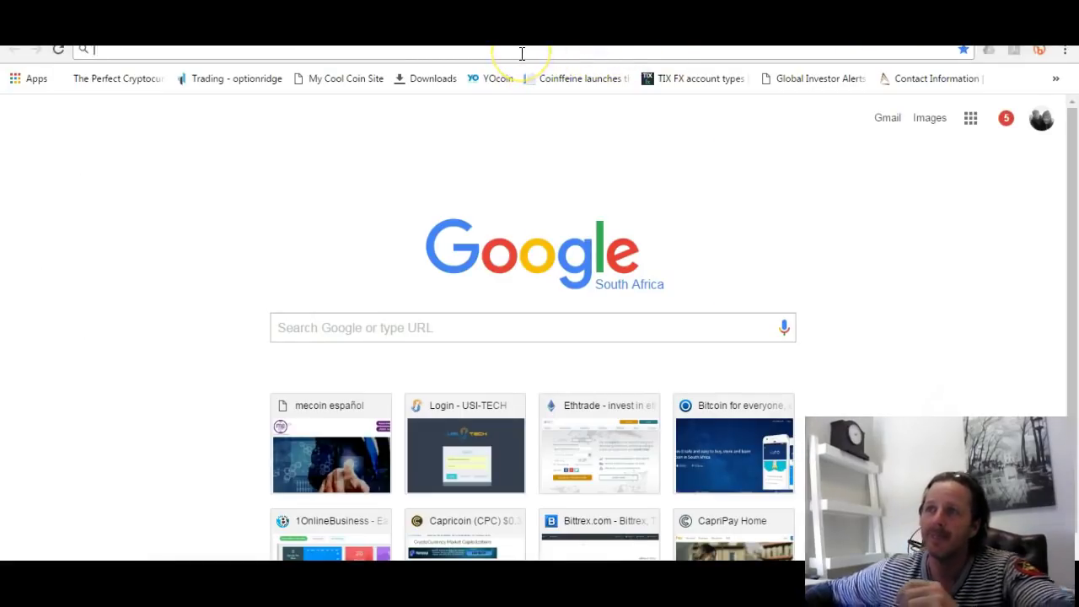
pyautogui.write('www.')
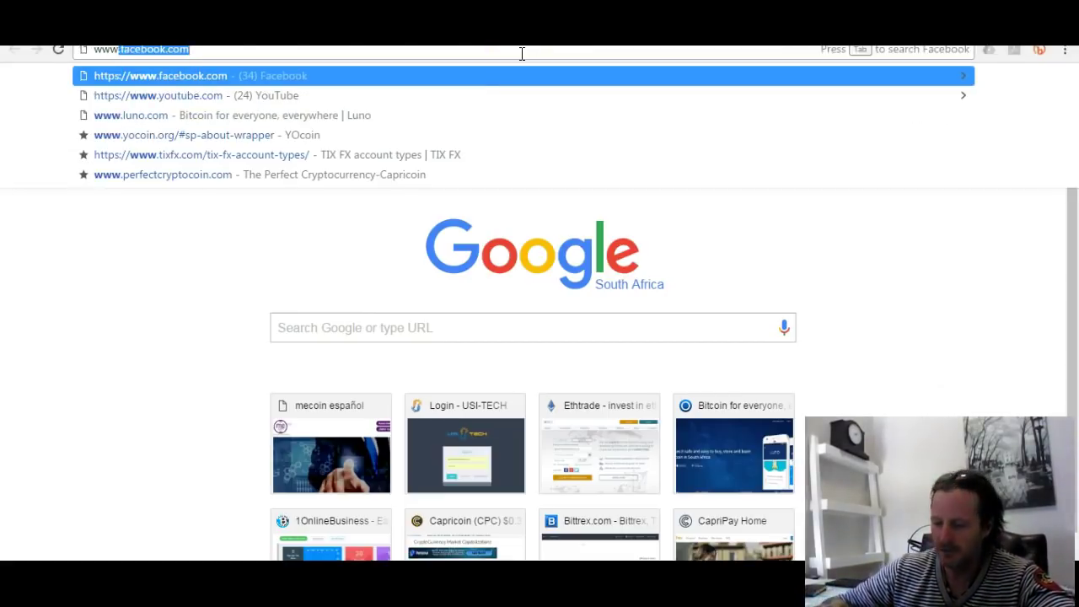
pyautogui.write('bitt')
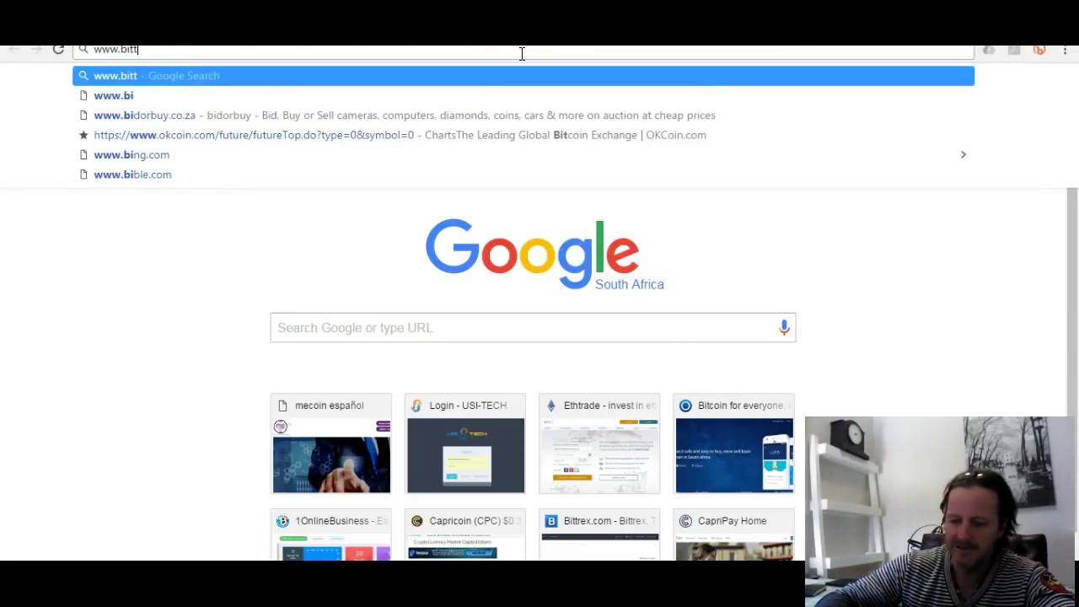
pyautogui.write('rex.com')
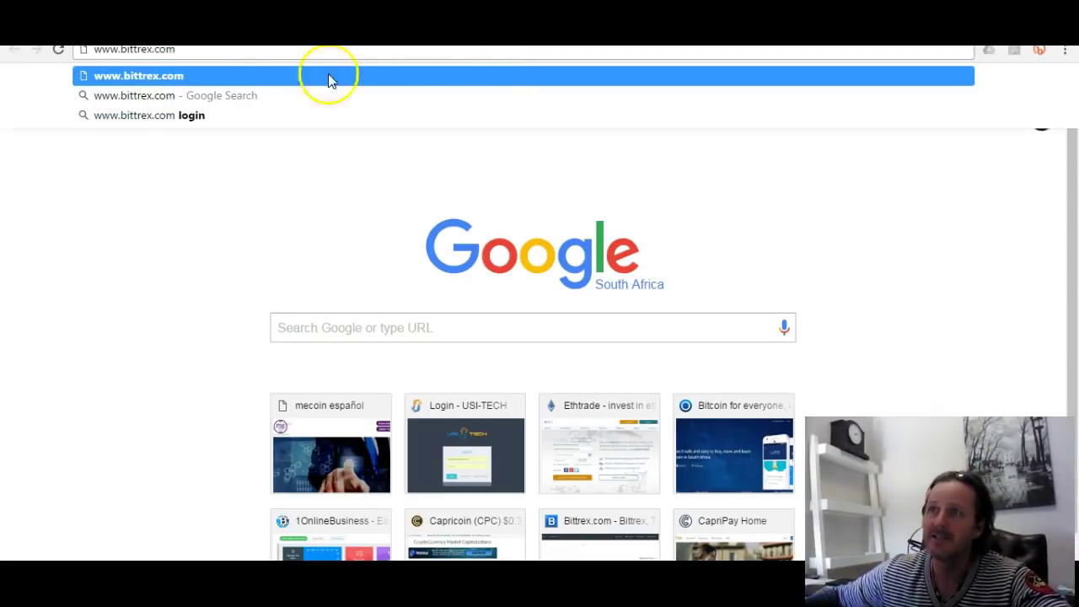
pyautogui.click(156, 78)
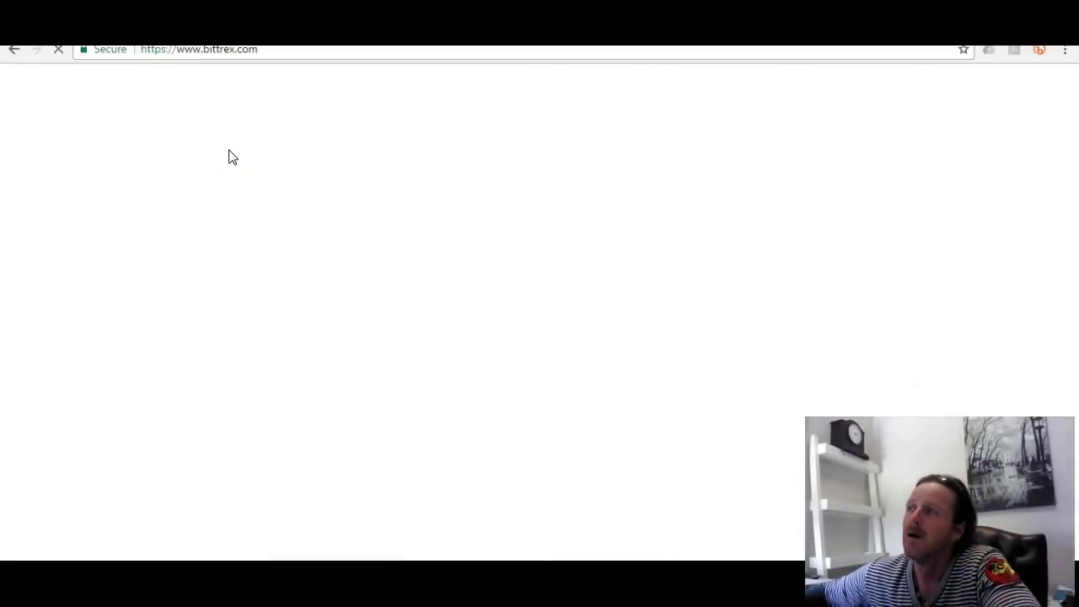
# - Go to Bittrex Wallets to view Account Balances, estimated at 4.79174714 BTC
pyautogui.click(303, 150)
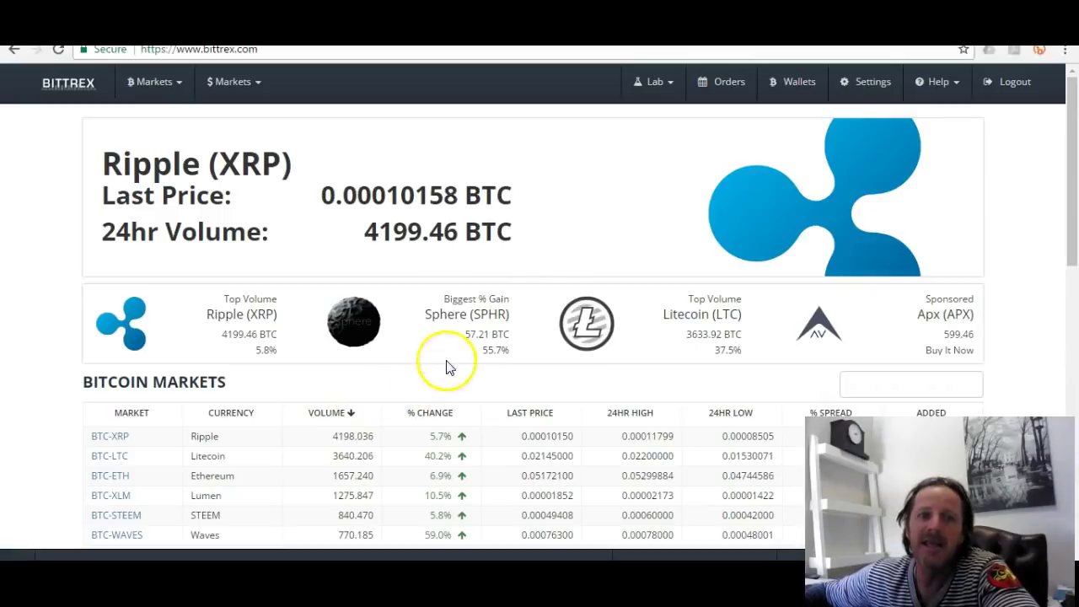
pyautogui.click(802, 87)
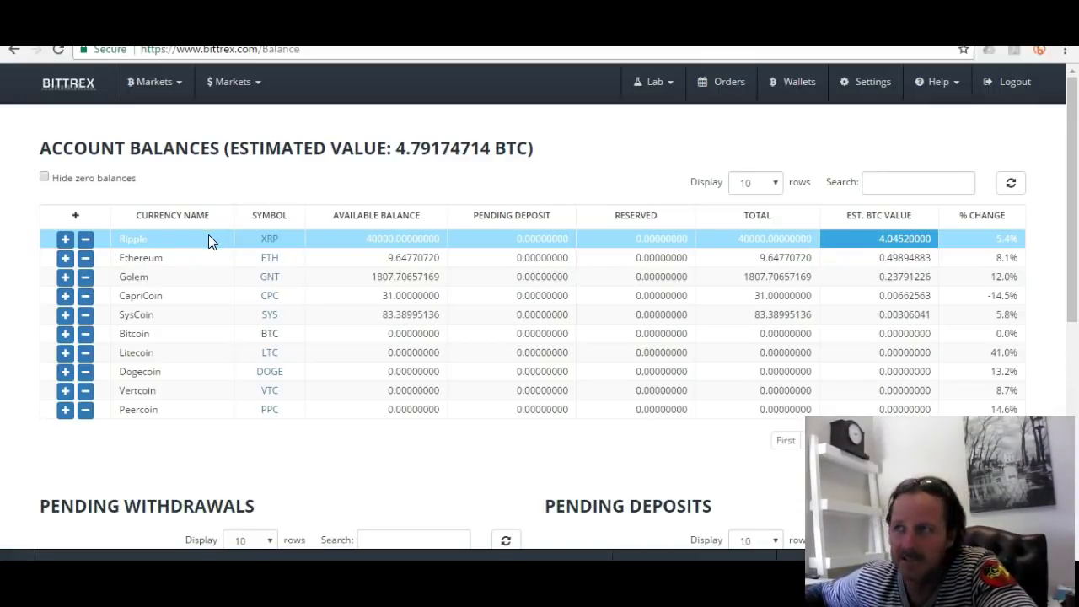
# - Filter the balances table by 'btc' to isolate the Bitcoin row
pyautogui.click(224, 298)
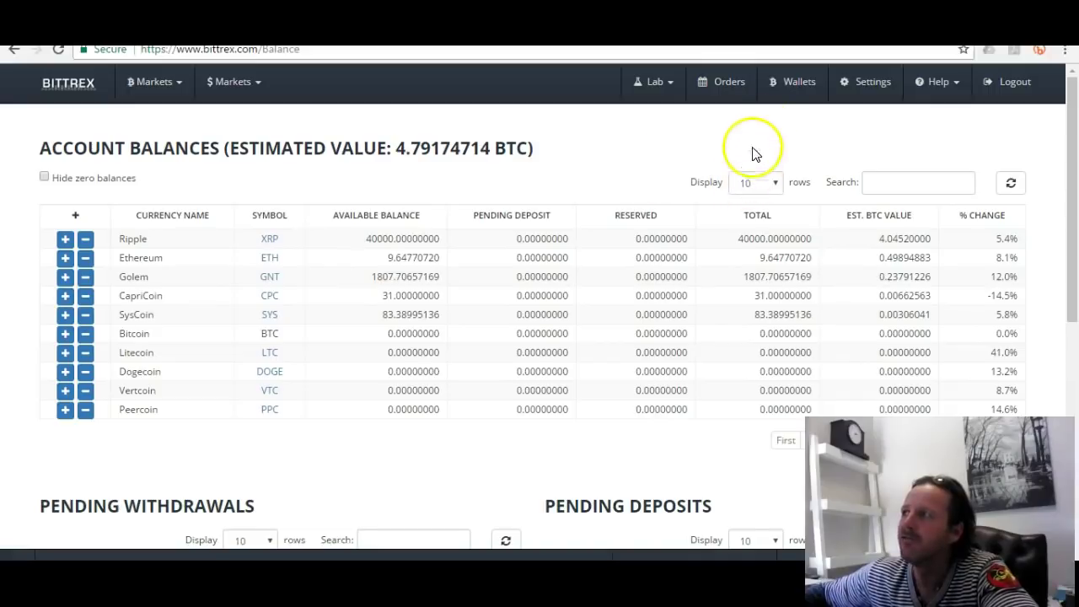
pyautogui.click(879, 180)
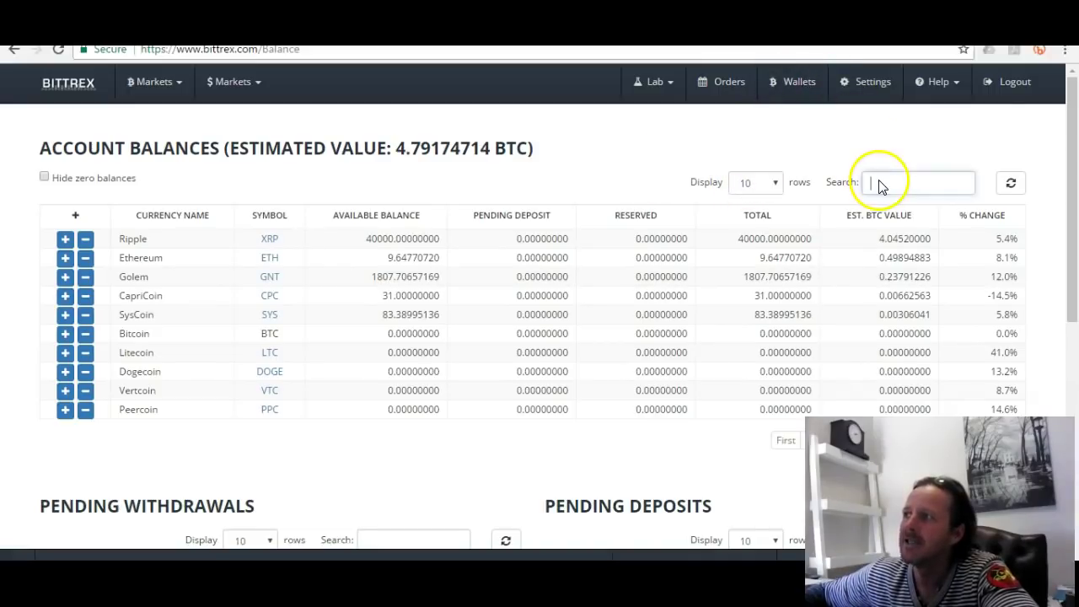
pyautogui.write('btc')
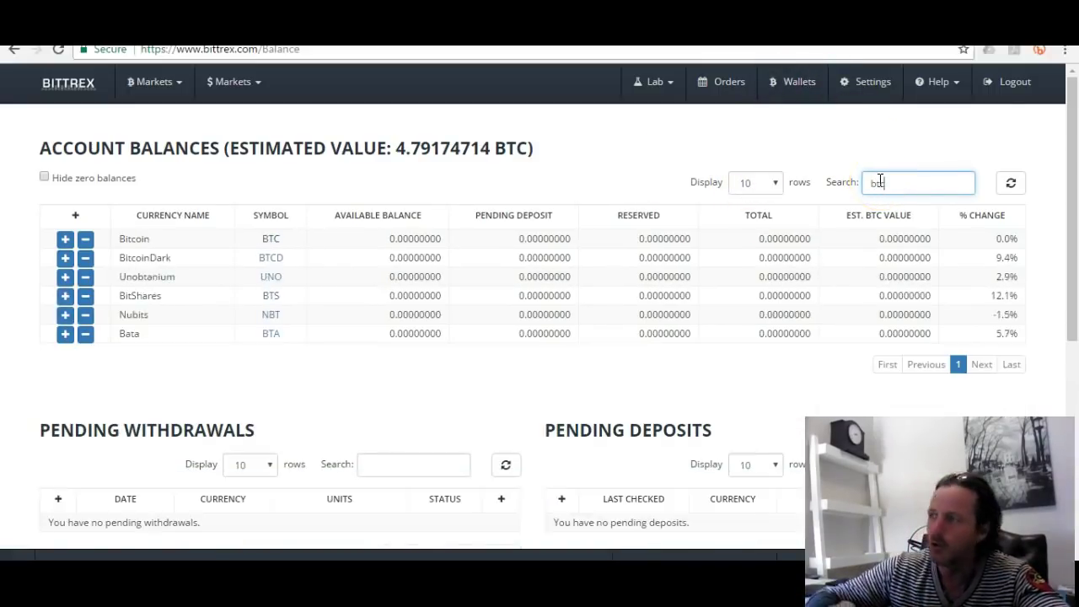
pyautogui.click(522, 239)
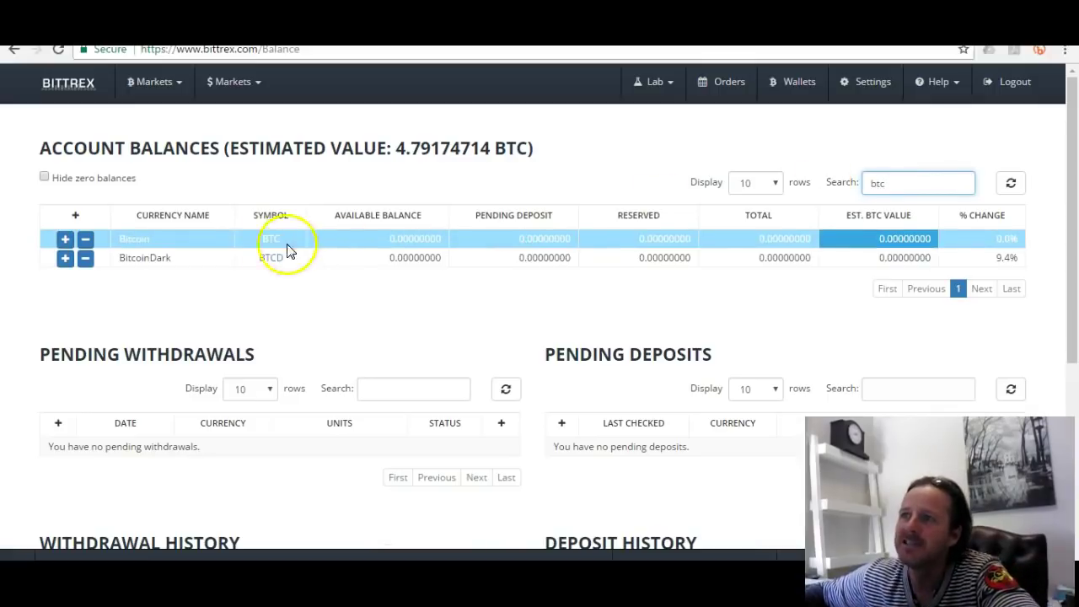
pyautogui.click(548, 239)
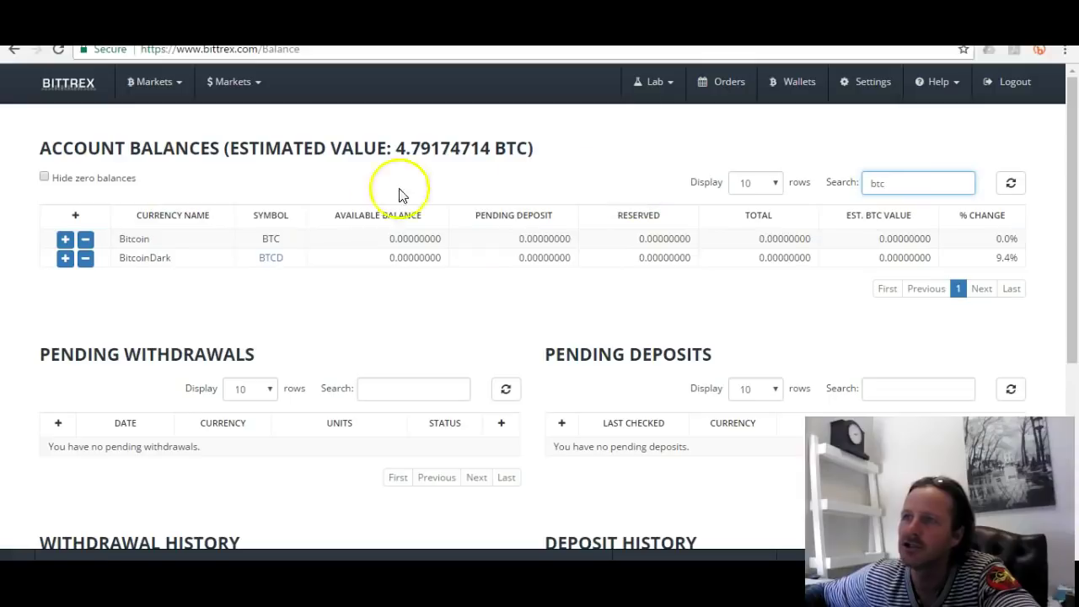
# - Open the Deposit Bitcoin (BTC) dialog showing the deposit address and QR code
pyautogui.click(134, 239)
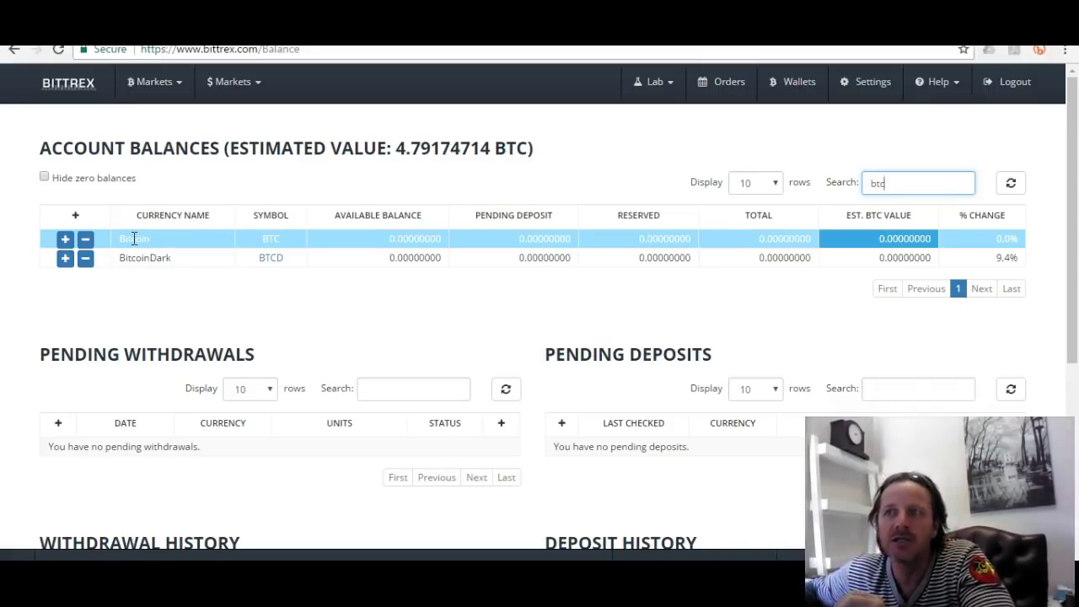
pyautogui.click(66, 236)
pyautogui.click(86, 242)
pyautogui.click(66, 240)
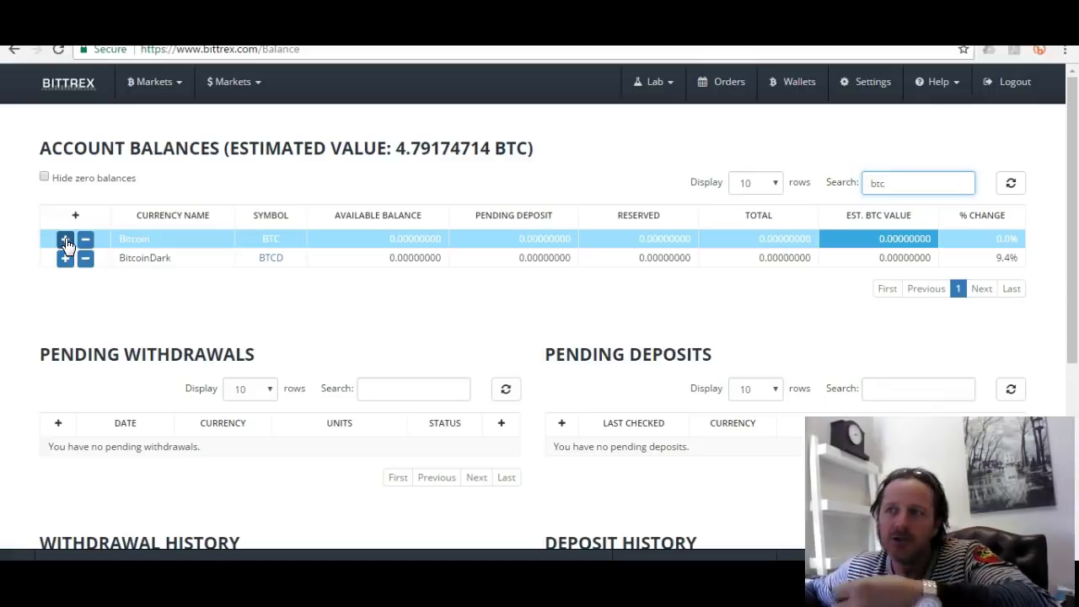
pyautogui.click(66, 240)
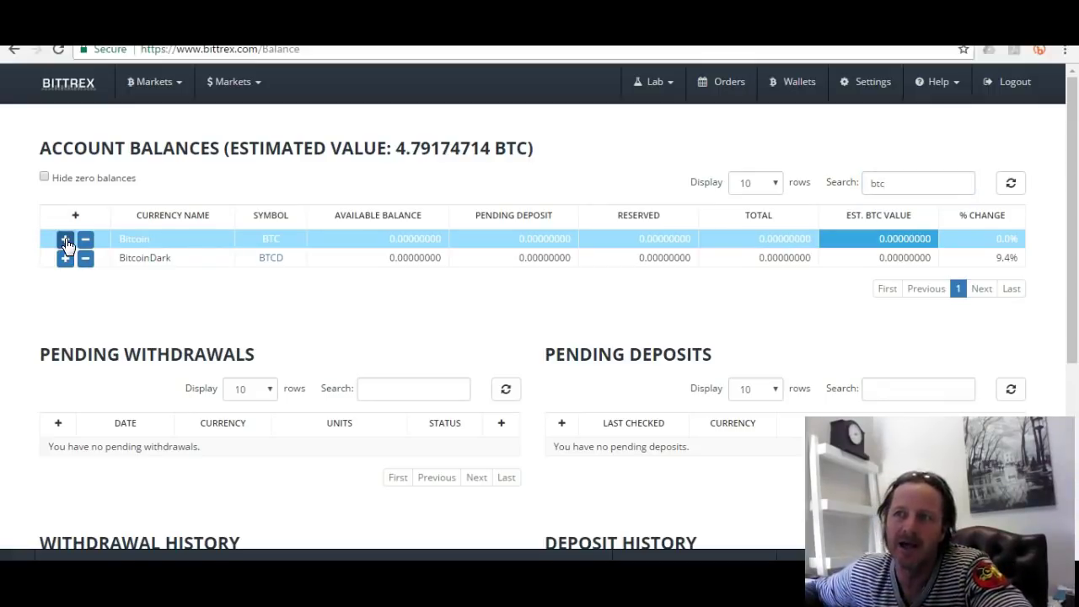
pyautogui.click(66, 240)
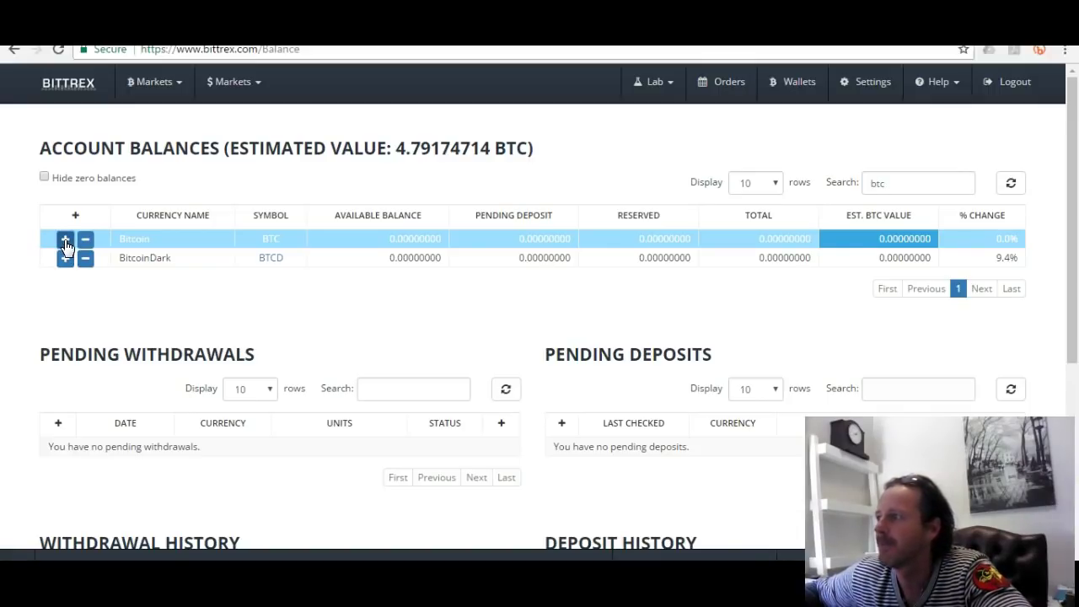
pyautogui.click(66, 241)
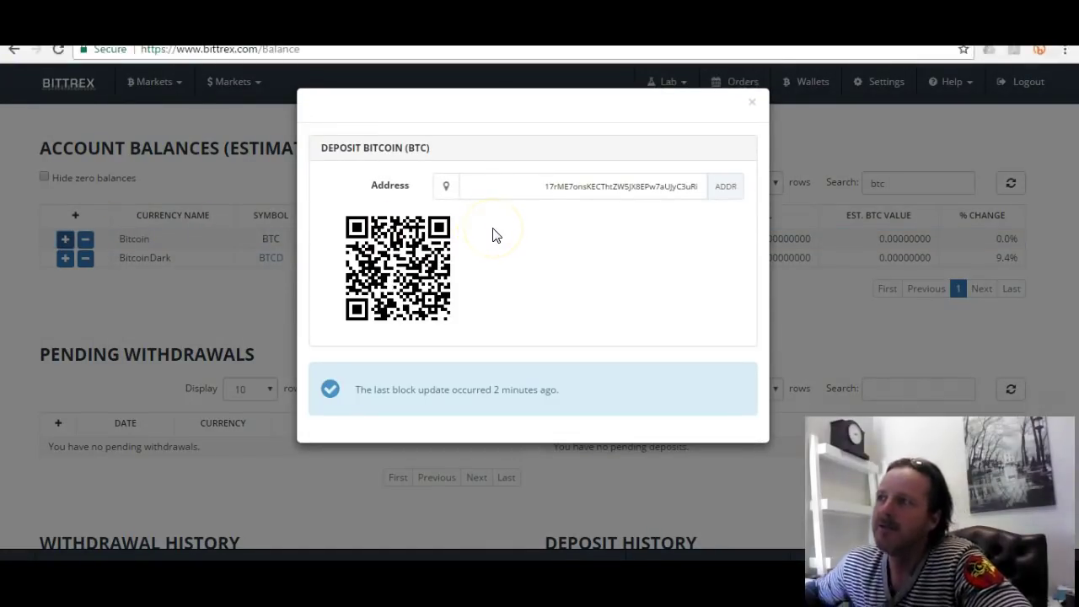
# - Copy the BTC deposit address from the dialog and return to the Luno wallet tab
pyautogui.click(509, 221)
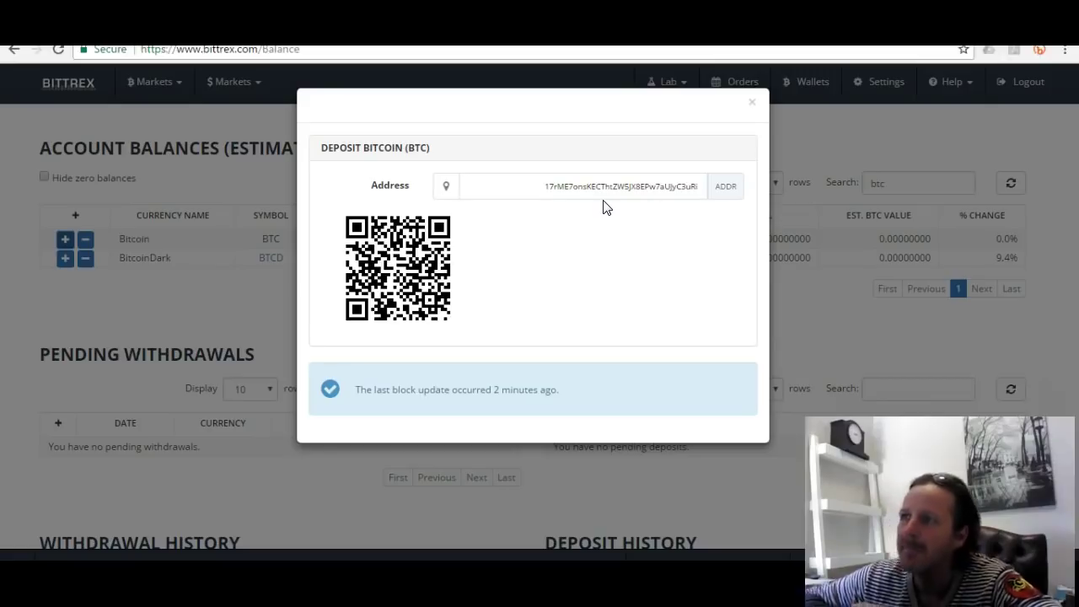
pyautogui.moveTo(548, 192); pyautogui.dragTo(692, 194)
pyautogui.rightClick(679, 188)
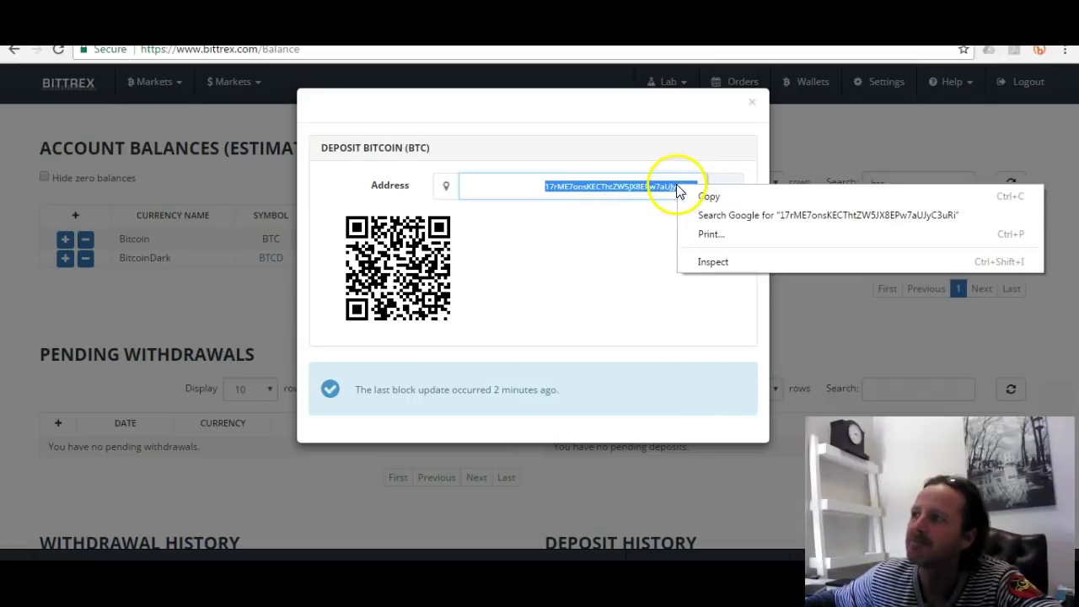
pyautogui.click(711, 196)
pyautogui.click(784, 34)
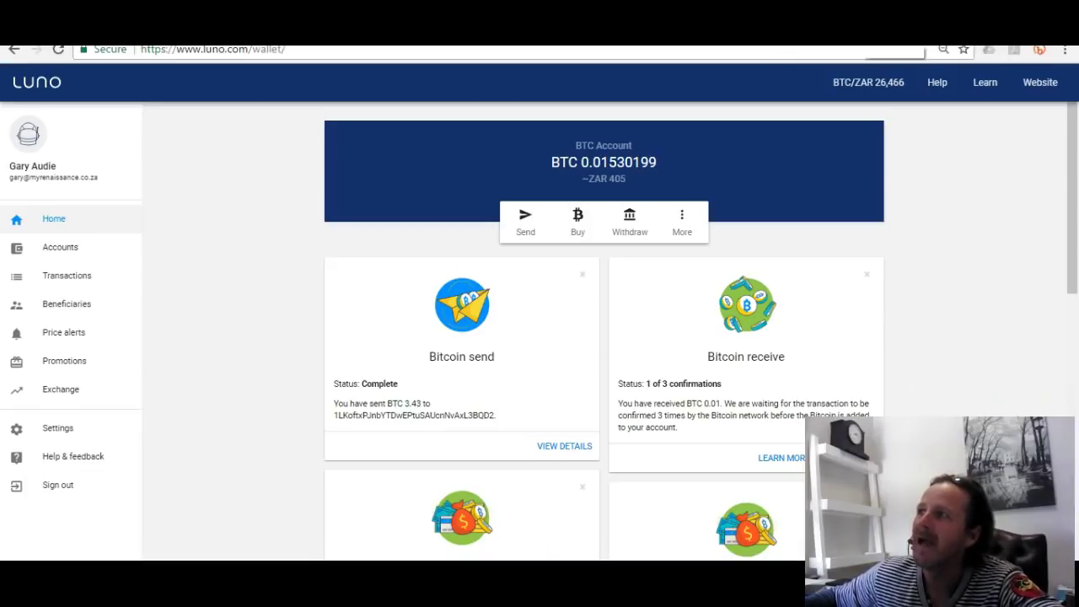
# - Start a BTC send from the Luno account card, ready to enter the recipient address
pyautogui.click(526, 221)
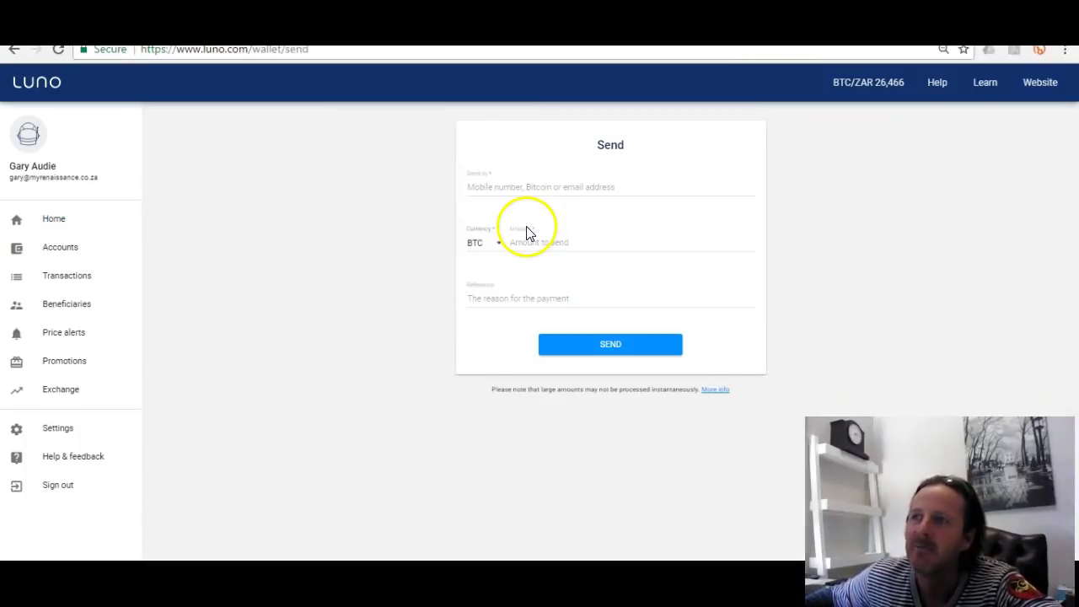
pyautogui.click(489, 184)
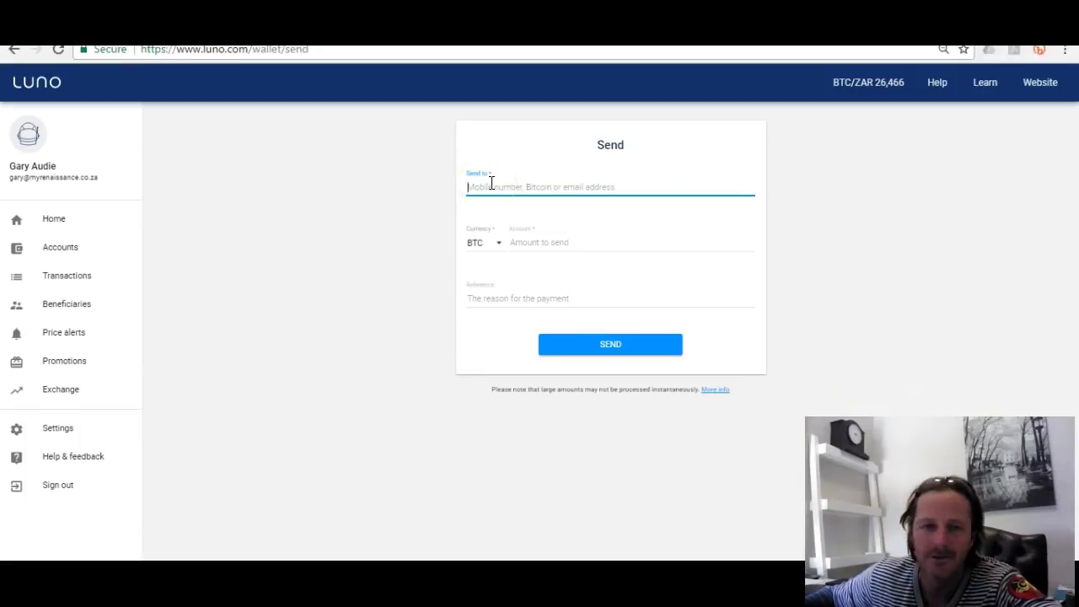
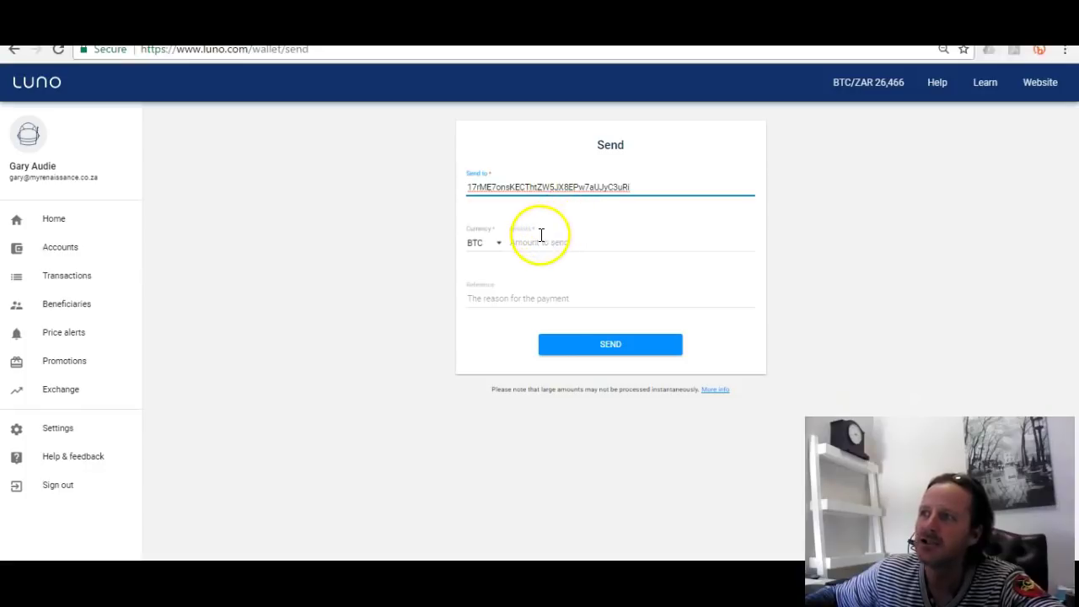
# - Enter the BTC send amount and the reference 'Bittrex' in Luno
pyautogui.click(540, 242)
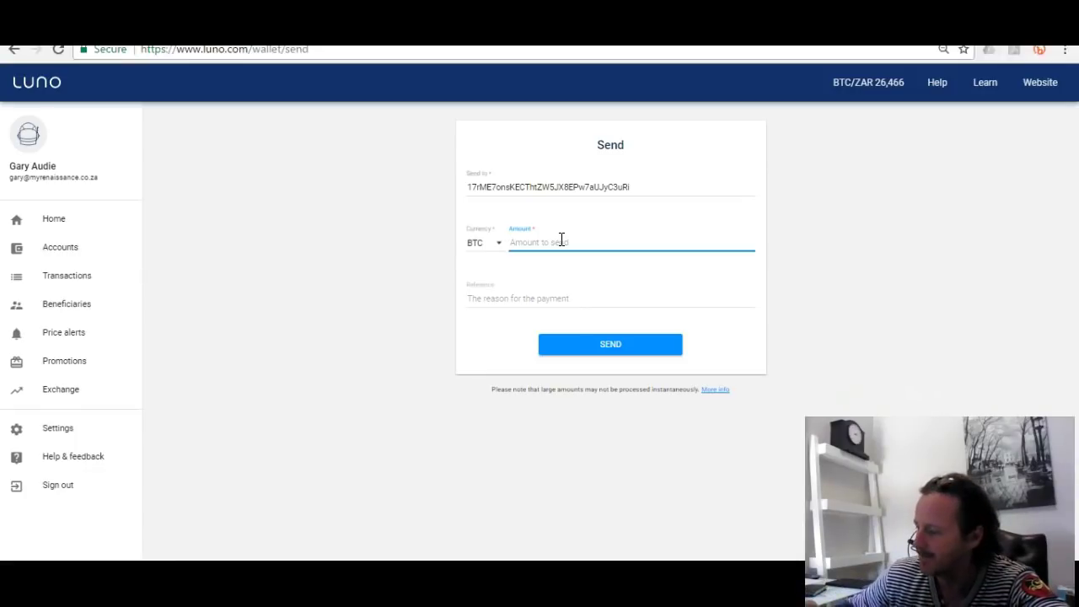
pyautogui.write('0.05')
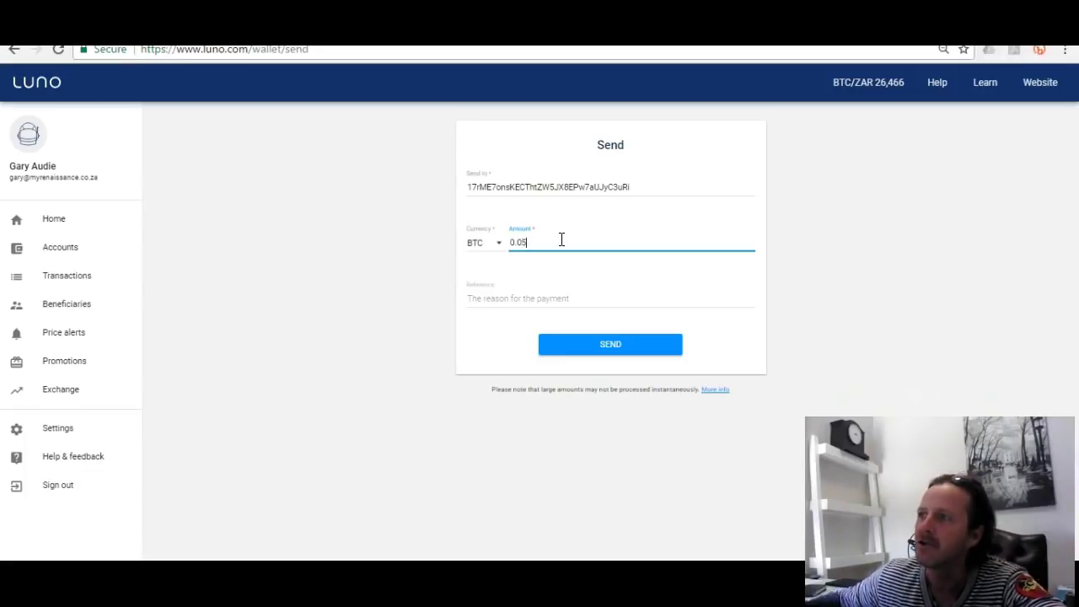
pyautogui.click(531, 299)
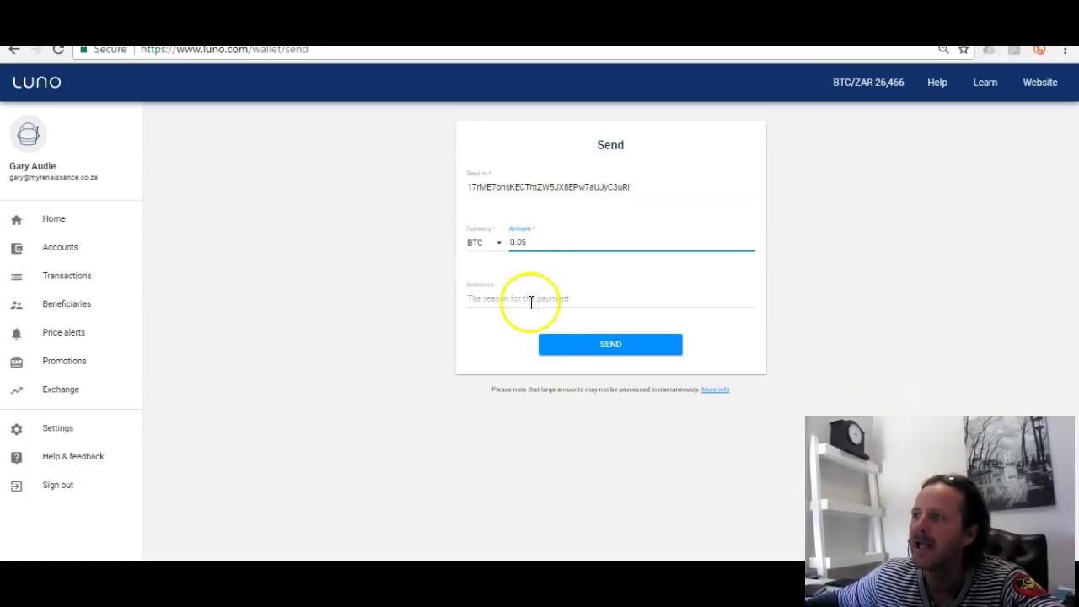
pyautogui.write('Bittrex')
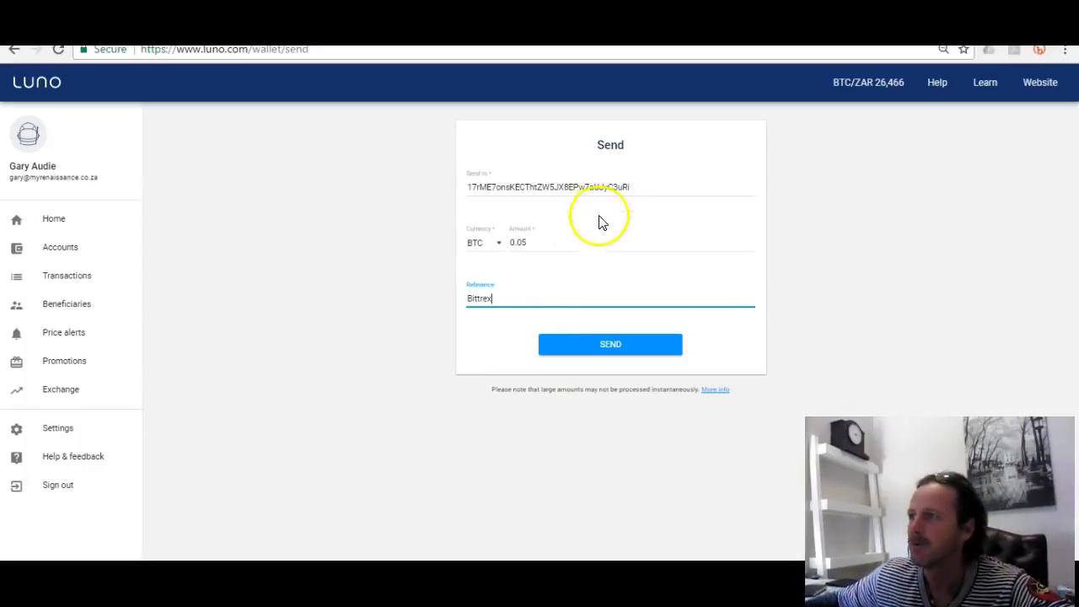
# - Correct the amount from 0.02 to 0.01 BTC and submit the send
pyautogui.click(534, 242)
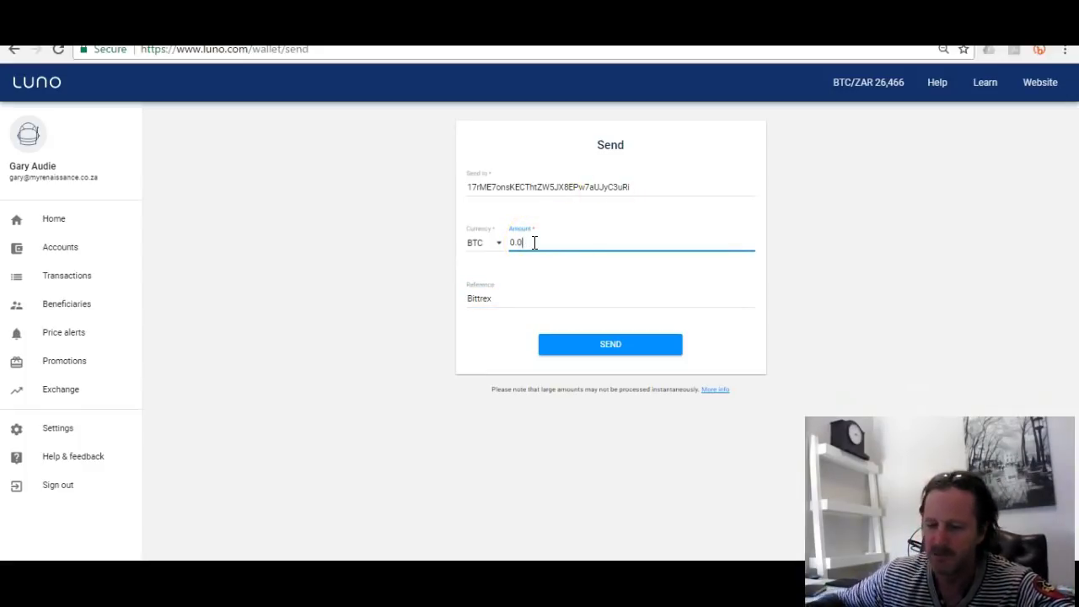
pyautogui.click(609, 345)
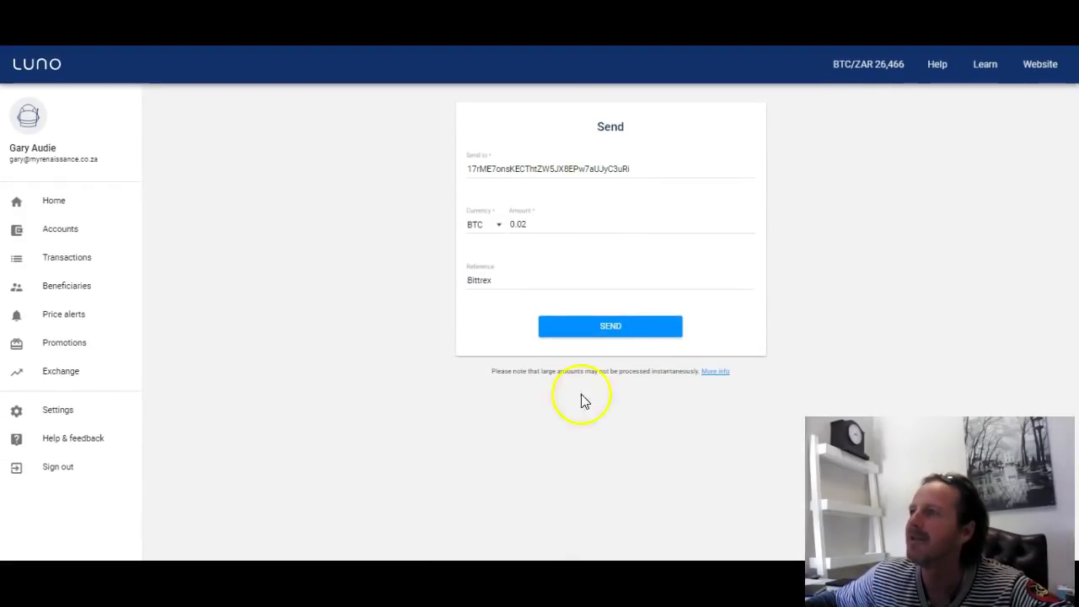
pyautogui.click(536, 224)
pyautogui.press('BackSpace')
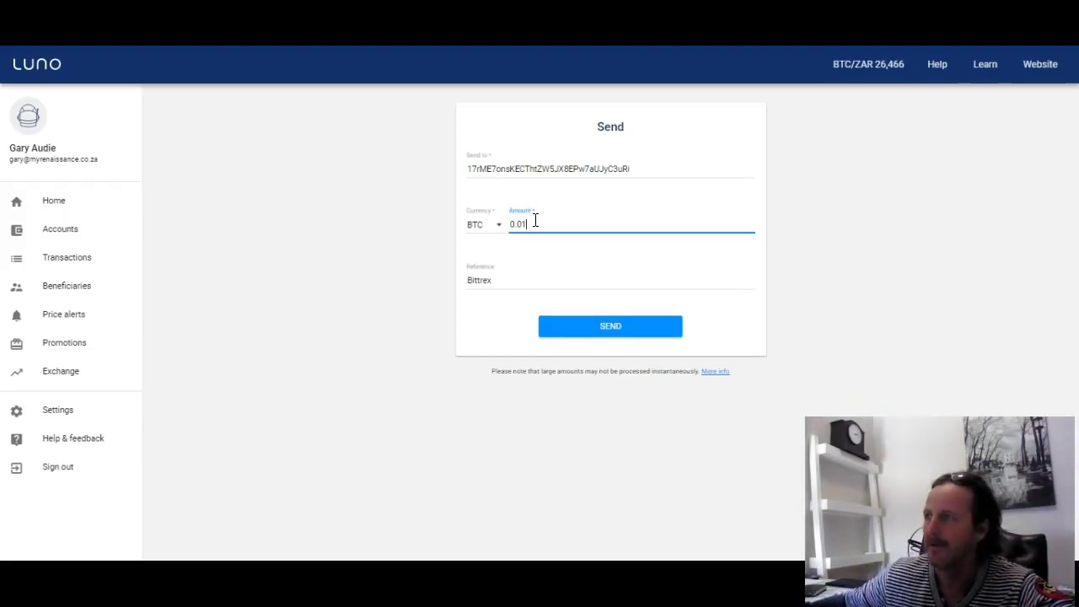
pyautogui.click(608, 334)
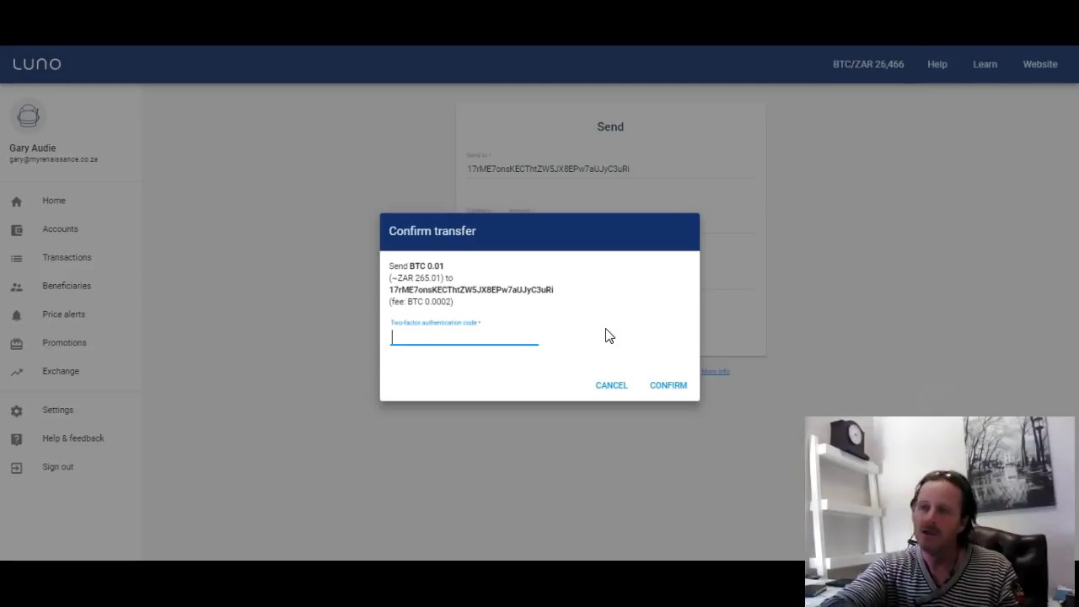
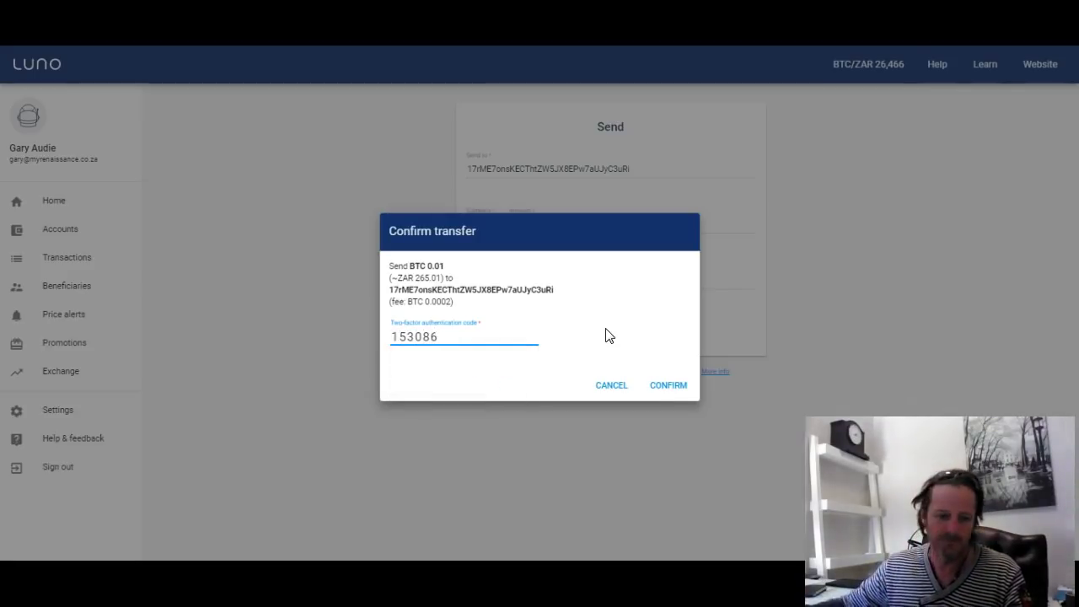
# - Enter the two-factor code and confirm the 0.01 BTC transfer to Bittrex
pyautogui.click(666, 384)
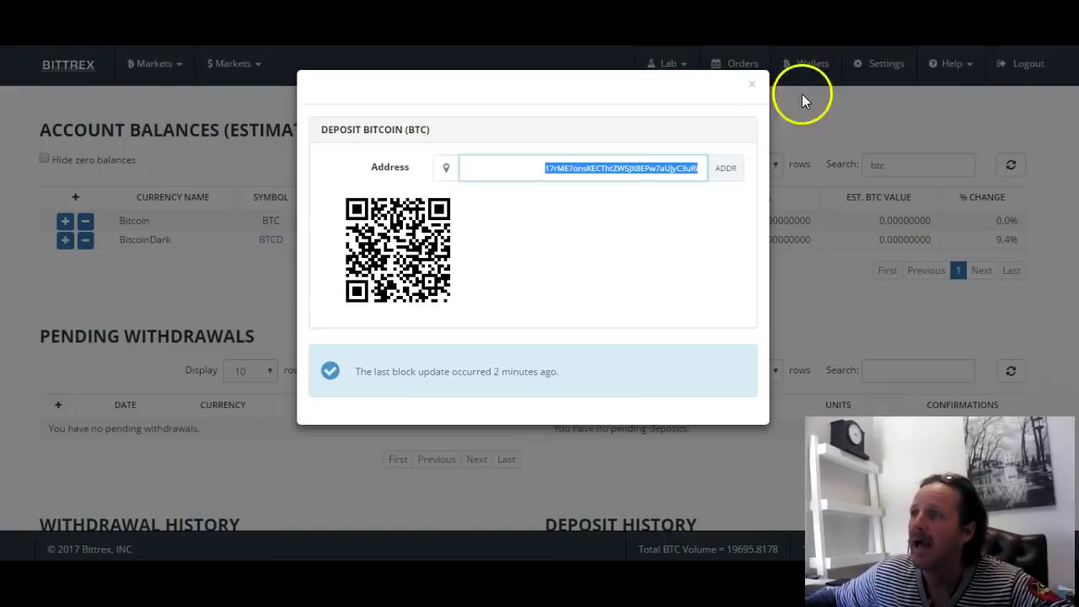
# - Close the Deposit Bitcoin window, refresh balances to check pending deposits, then return to Luno
pyautogui.click(753, 86)
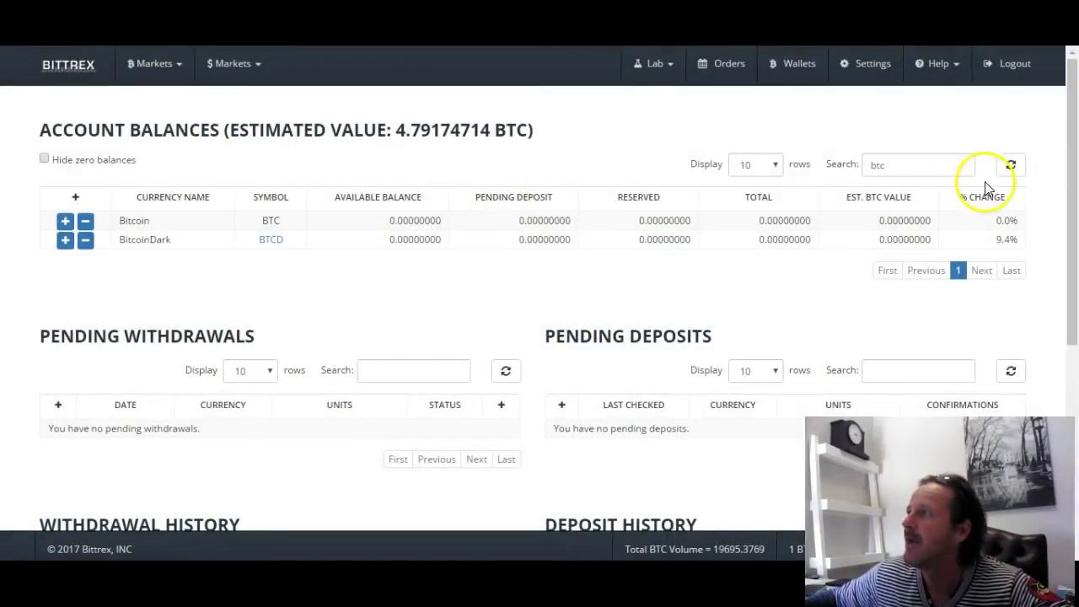
pyautogui.click(1009, 166)
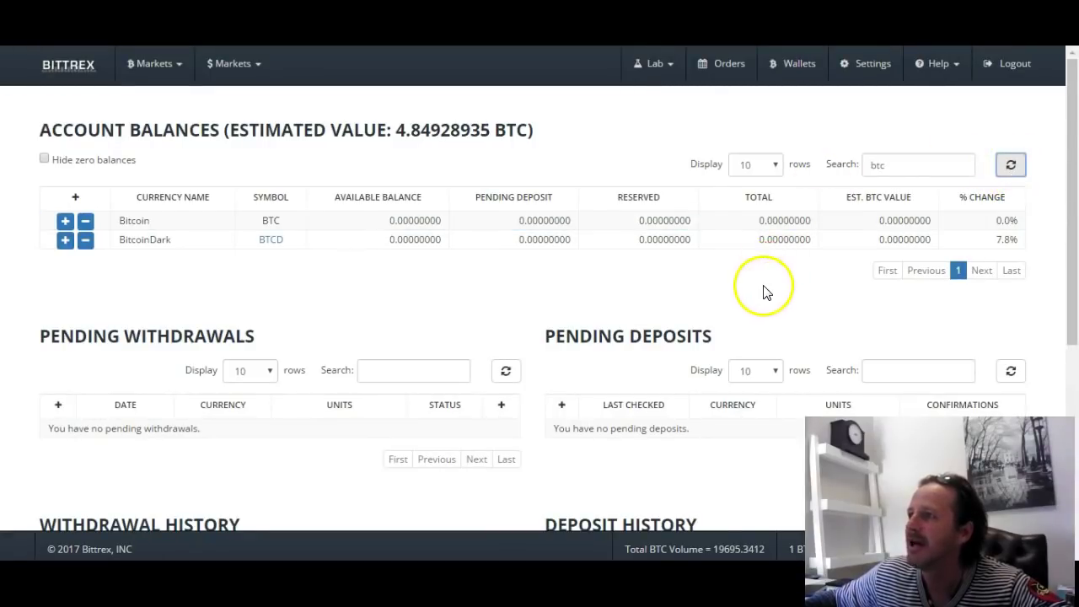
pyautogui.scroll(-3, 700, 417)
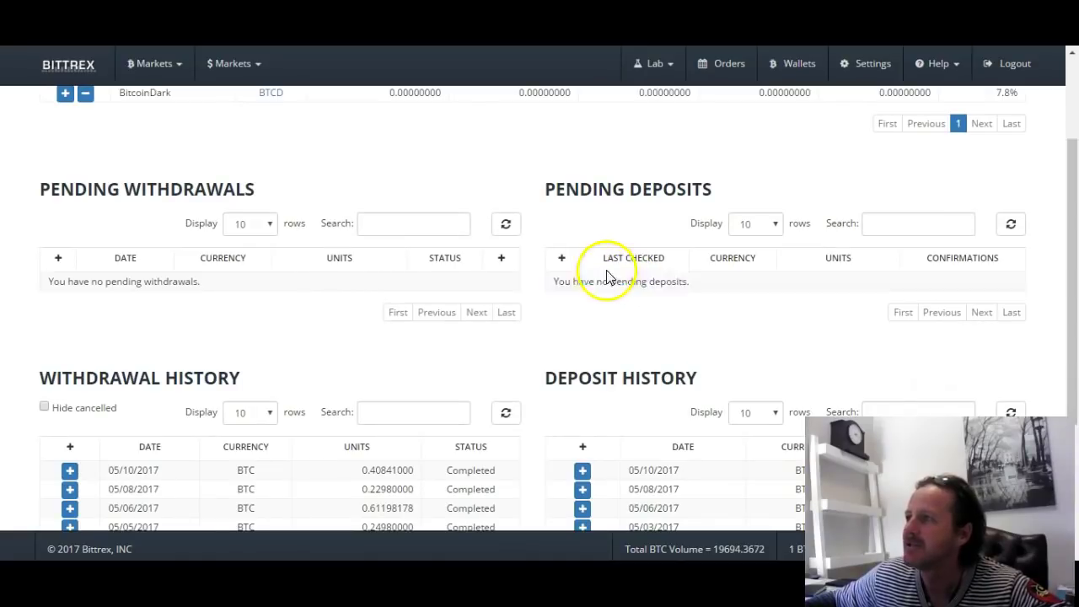
pyautogui.scroll(3, 745, 342)
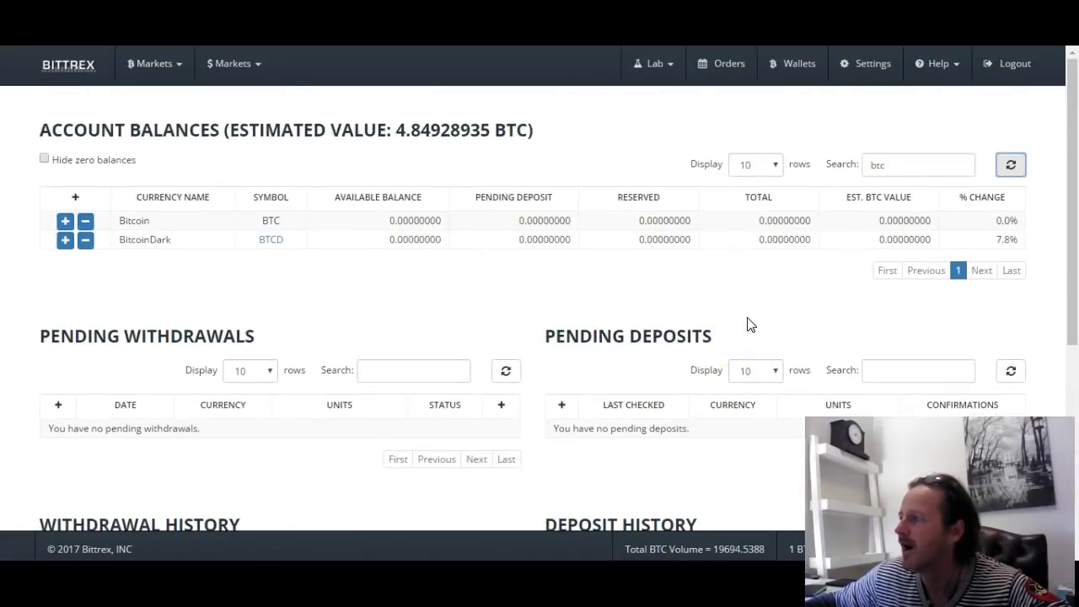
pyautogui.scroll(-2, 750, 324)
pyautogui.scroll(2, 751, 324)
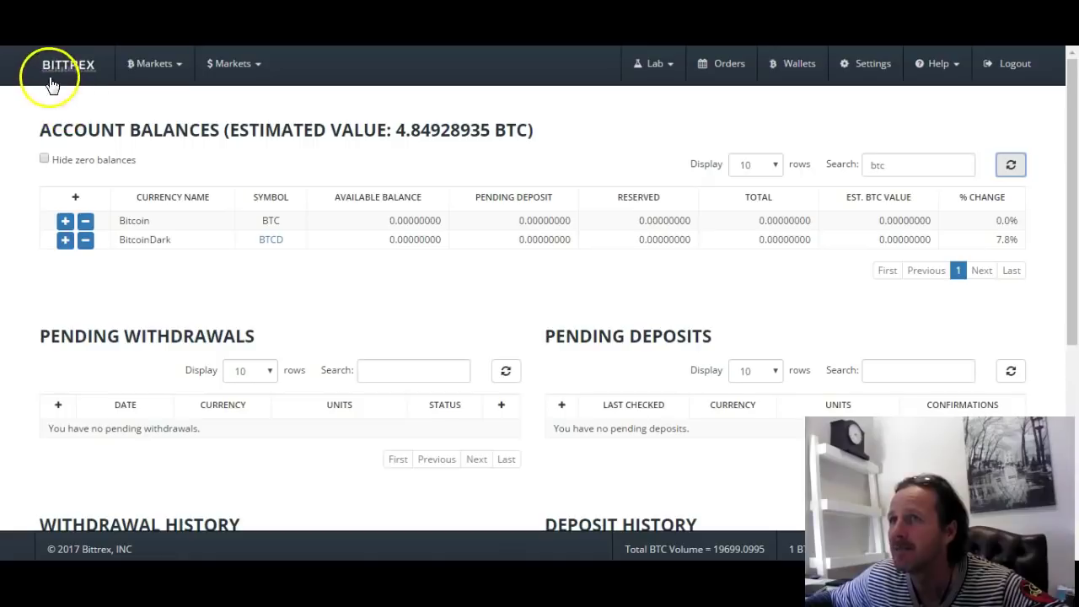
pyautogui.click(140, 168)
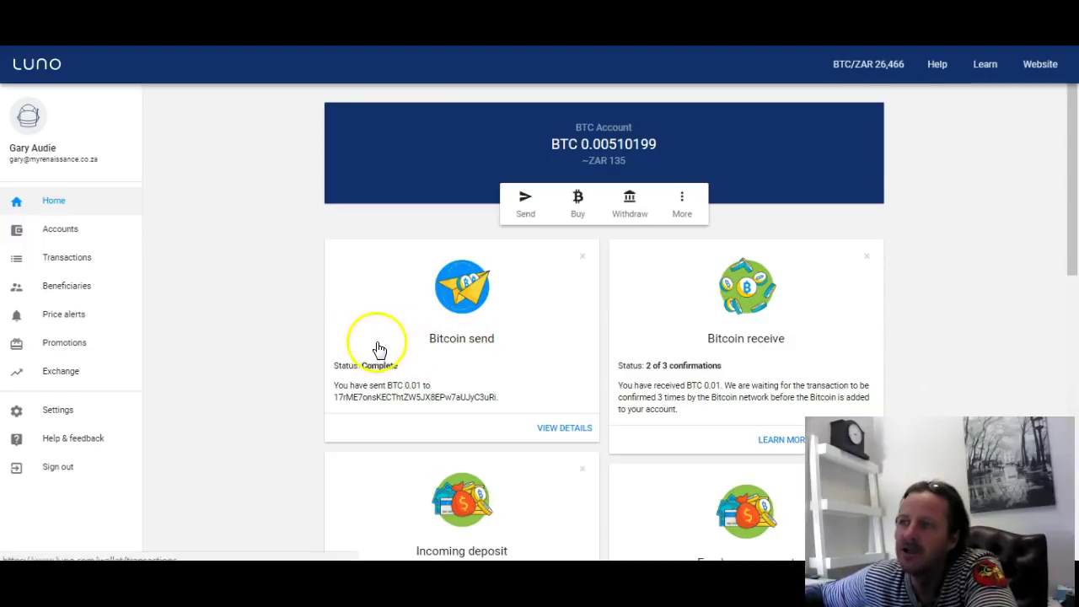
# - Open the Bittrex send's details from the Bitcoin card's transaction list
pyautogui.click(561, 431)
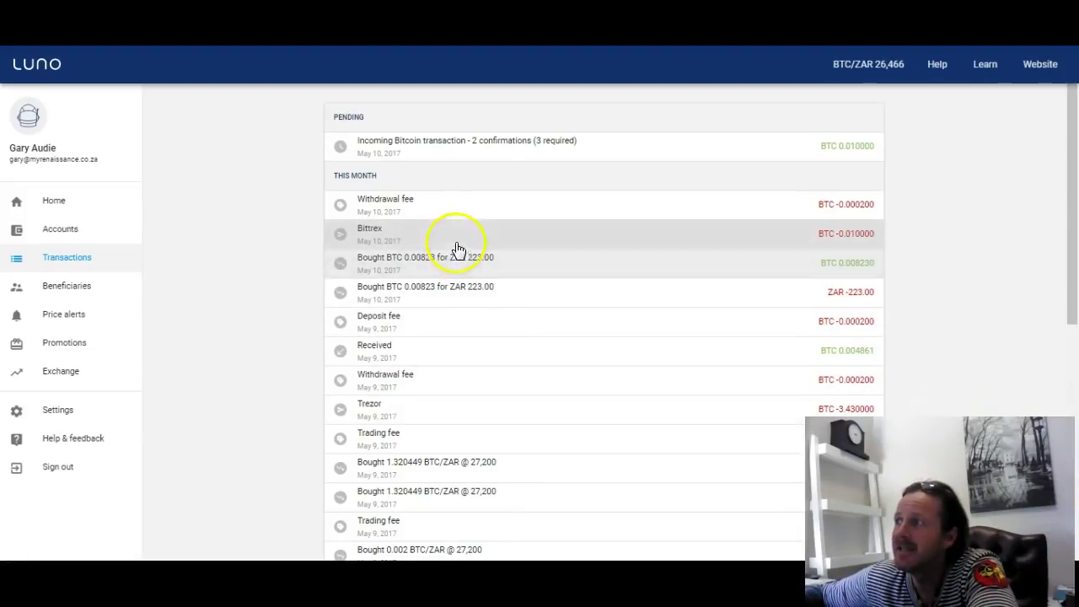
pyautogui.click(409, 242)
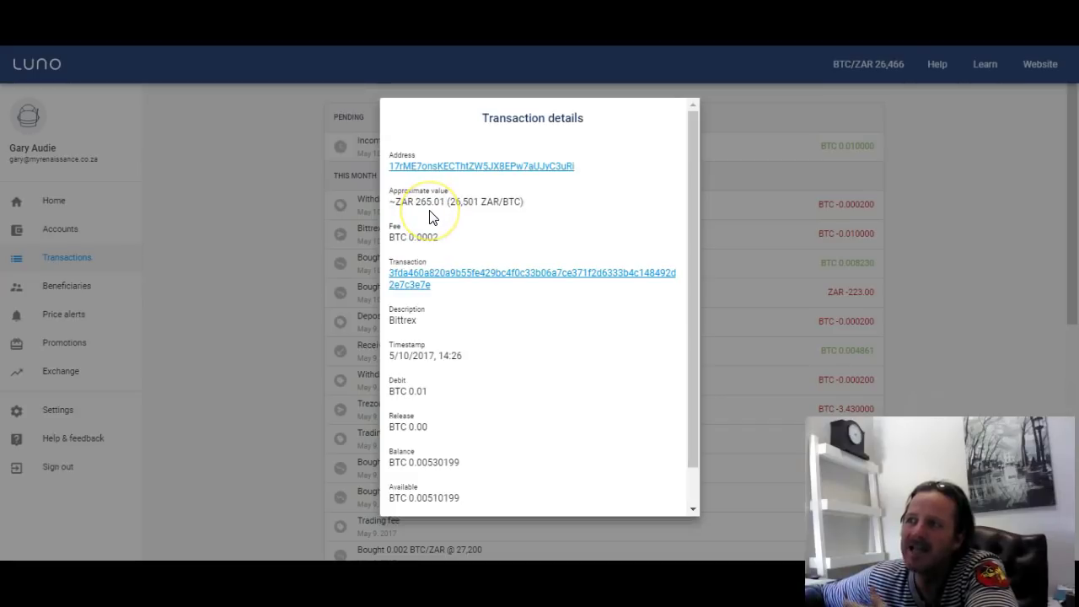
# - Follow the transaction hash link to view the send on Blockchain.info
pyautogui.click(474, 275)
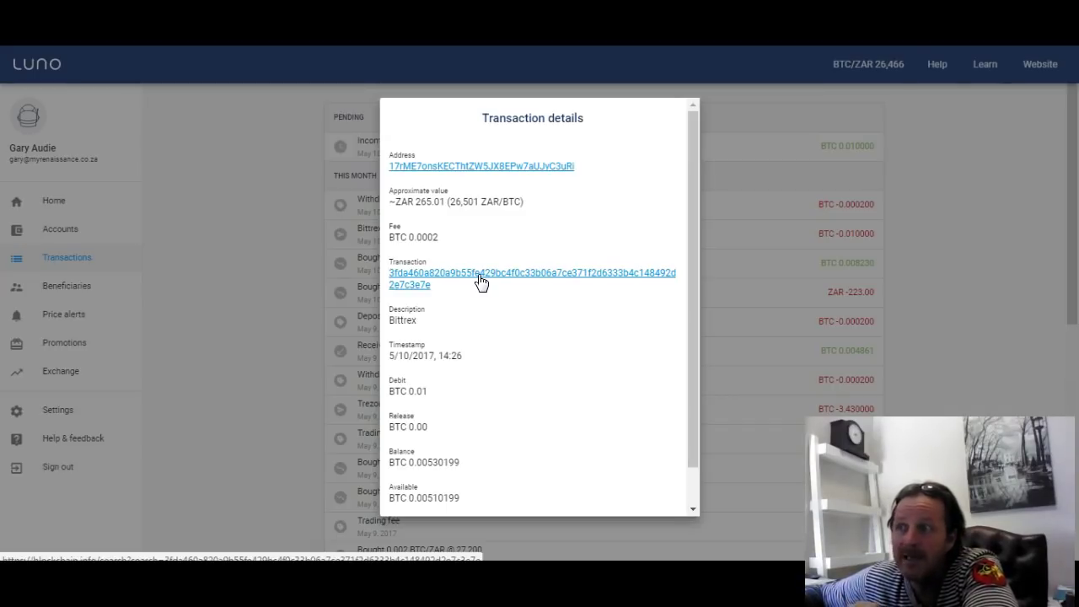
pyautogui.moveTo(474, 285)
pyautogui.mouseDown()
pyautogui.moveTo(458, 289)
pyautogui.moveTo(420, 265)
pyautogui.mouseUp()
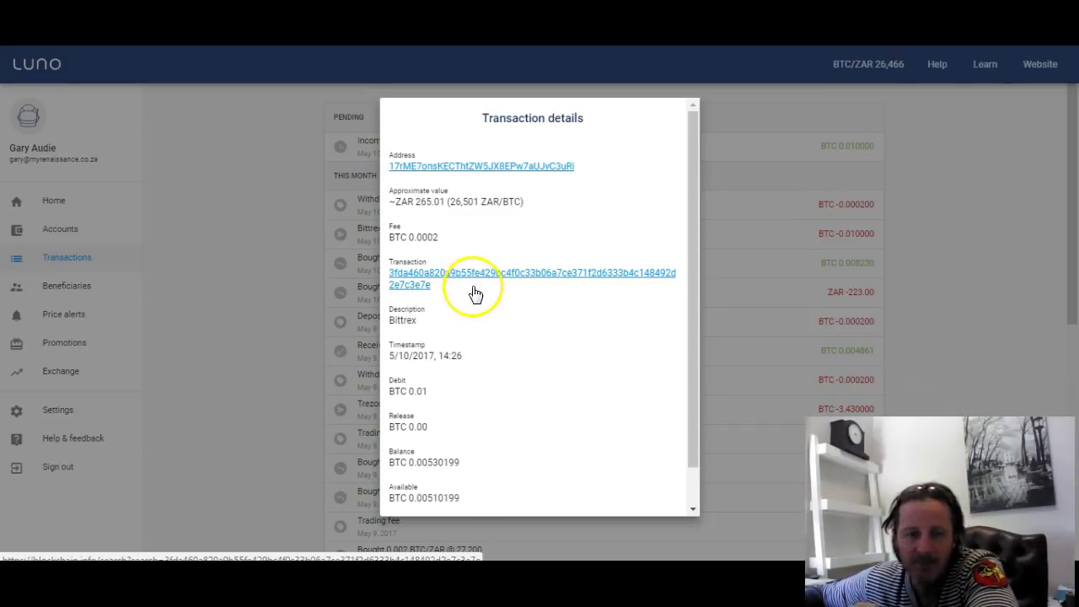
pyautogui.click(496, 281)
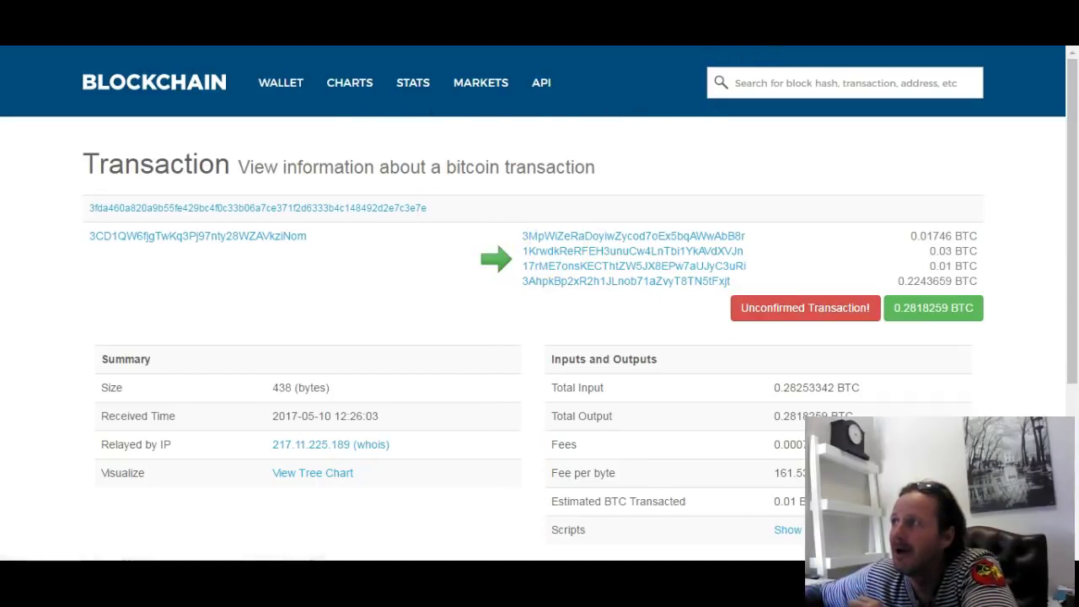
# - Confirm the 0.01 BTC output is still unconfirmed, then switch back to the Luno tab
pyautogui.hotkey('ctrl', 'Tab')
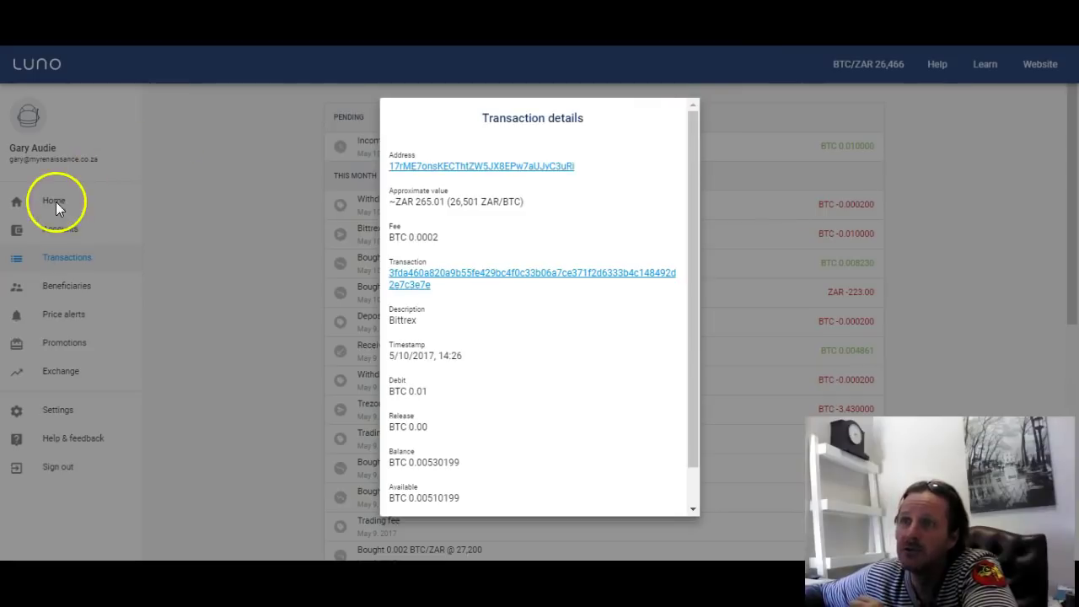
# - Close Luno's transaction details and check Bittrex's pending 0.01 BTC deposit at 0/2 confirmations
pyautogui.click(56, 201)
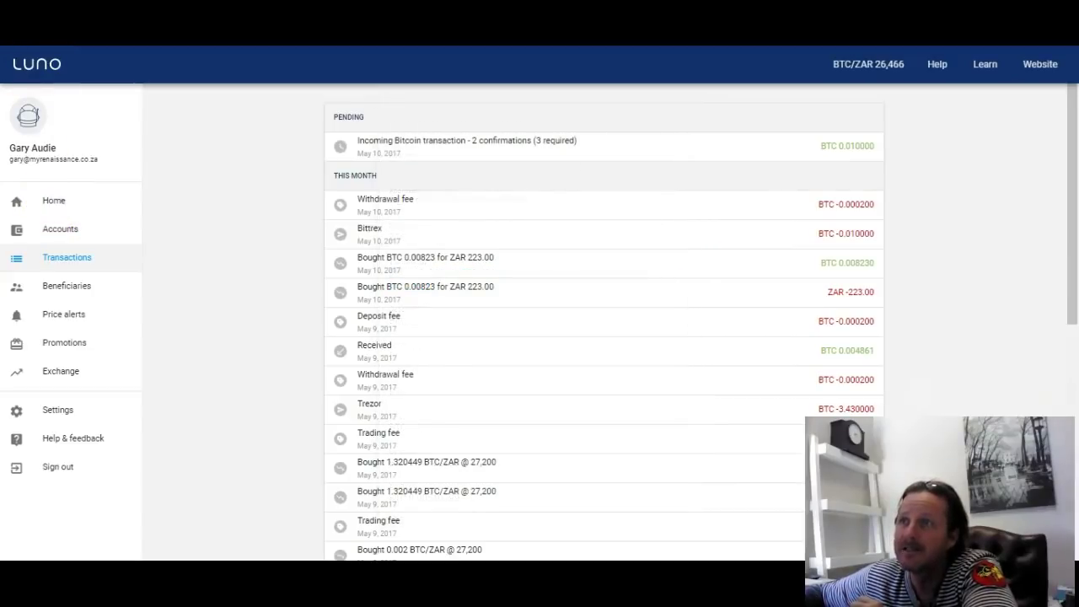
pyautogui.hotkey('ctrl', 'Tab')
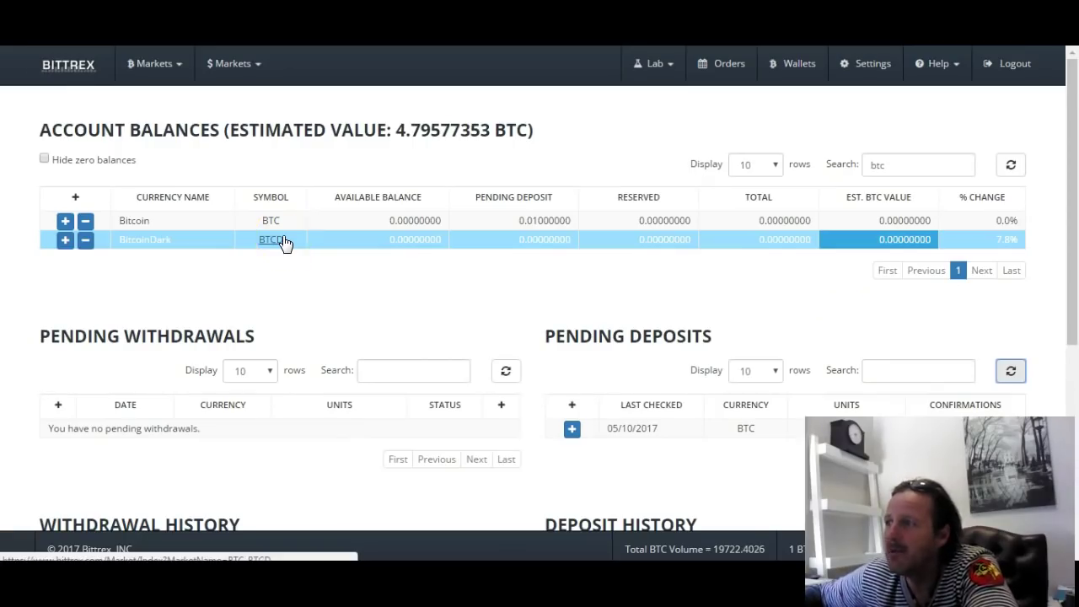
pyautogui.click(398, 268)
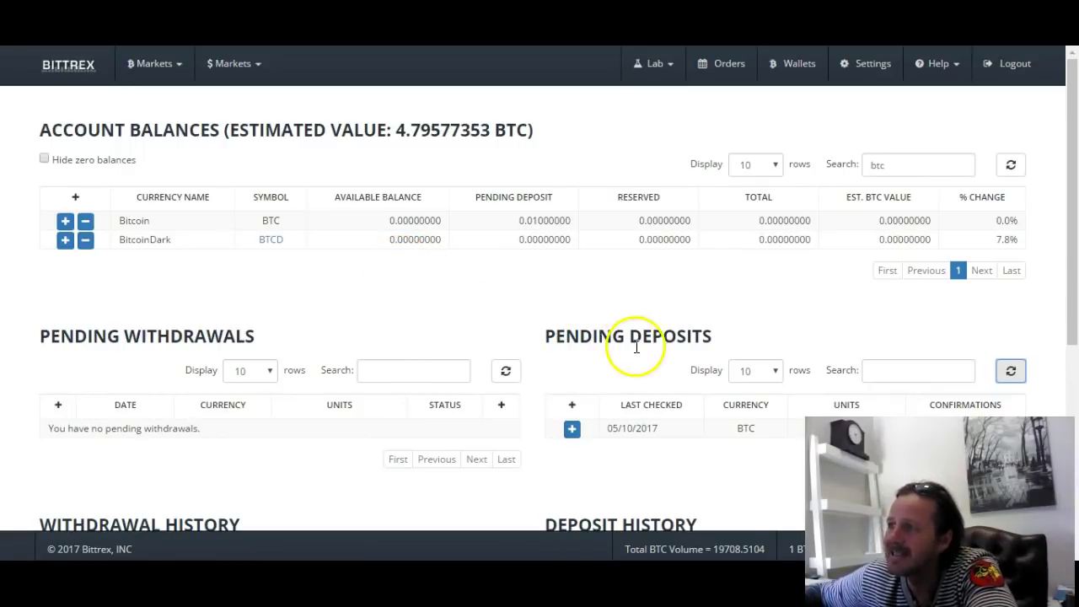
pyautogui.click(641, 432)
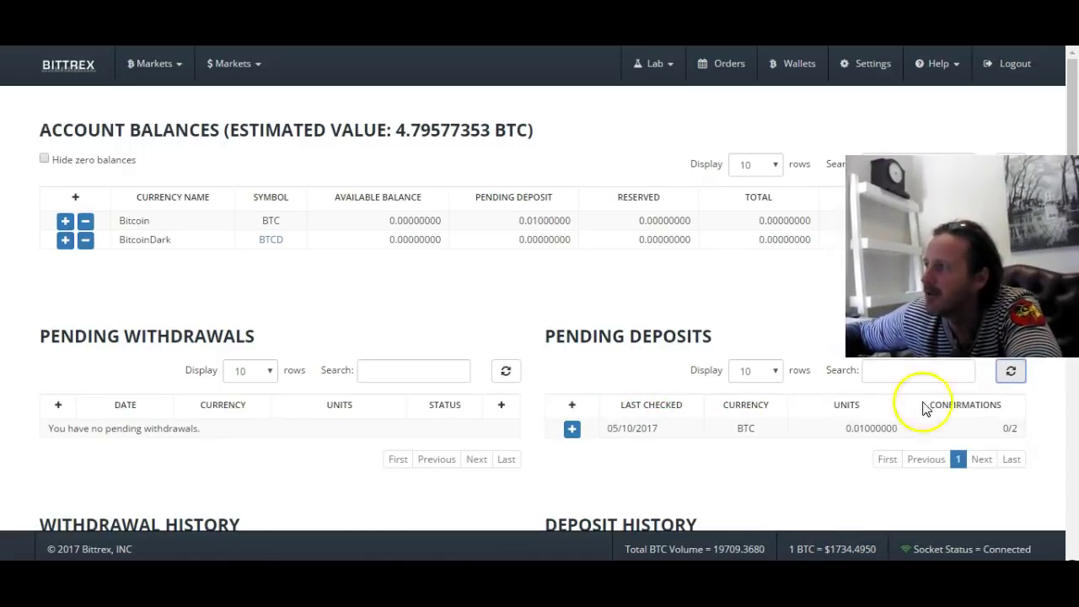
pyautogui.click(910, 432)
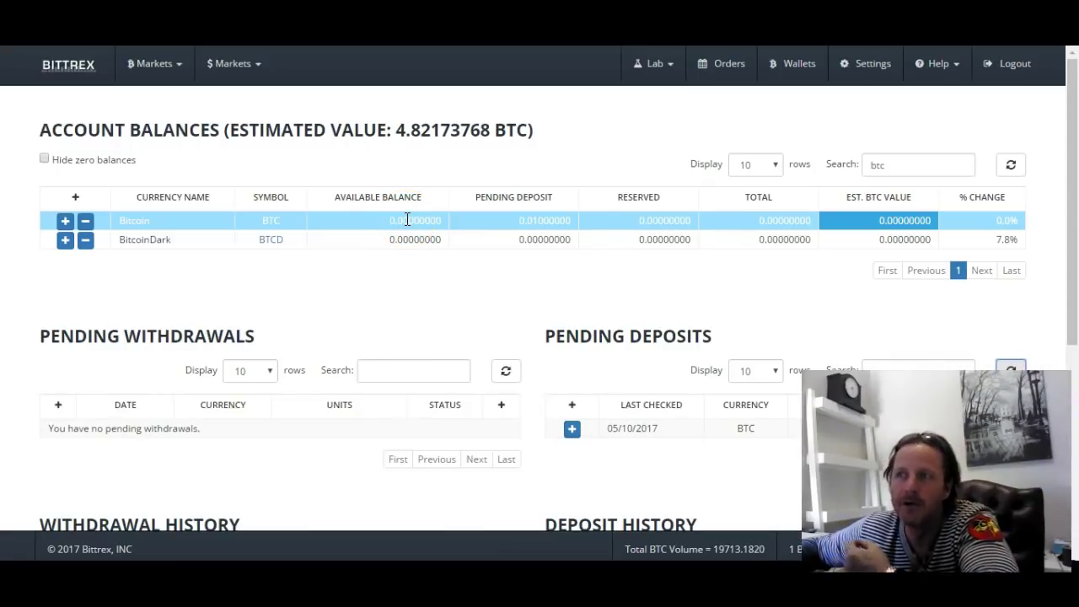
# - Delete the 'btc' search filter so Bittrex lists every currency balance
pyautogui.click(392, 206)
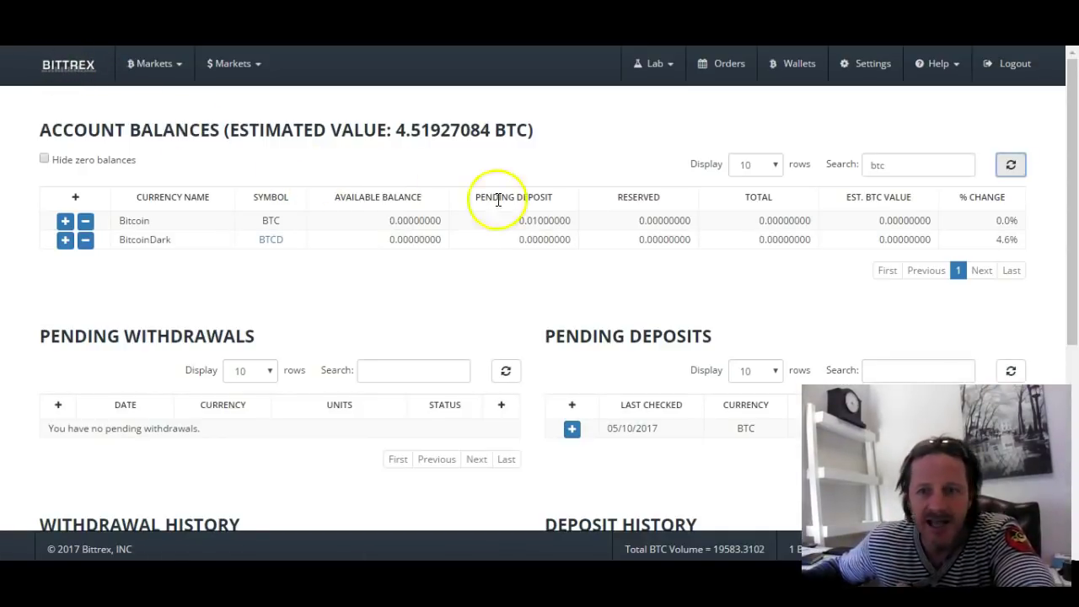
pyautogui.scroll(-3, 686, 325)
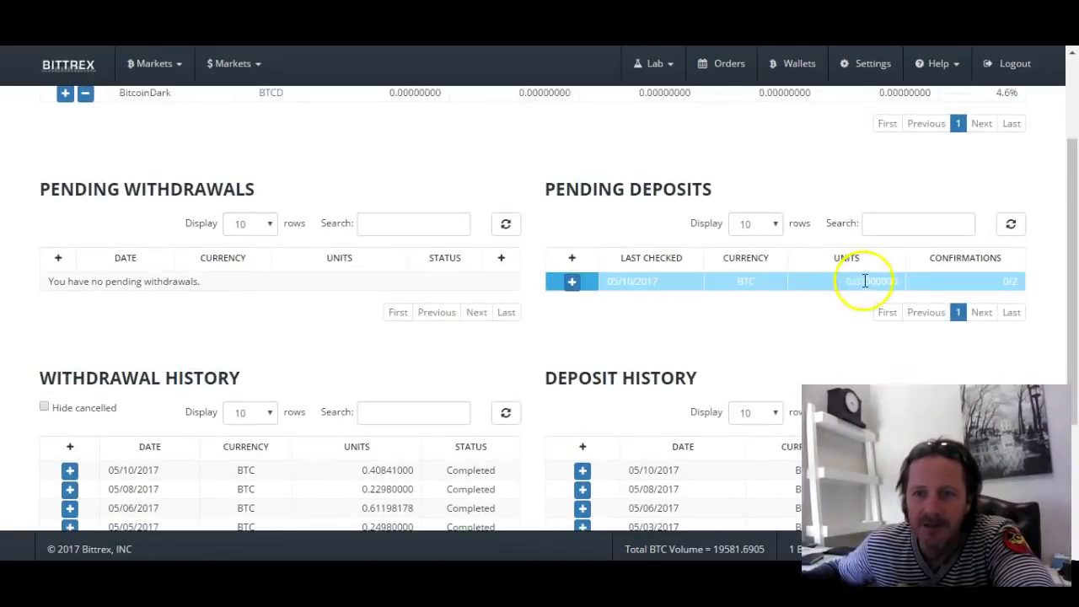
pyautogui.scroll(1, 830, 283)
pyautogui.scroll(1, 822, 284)
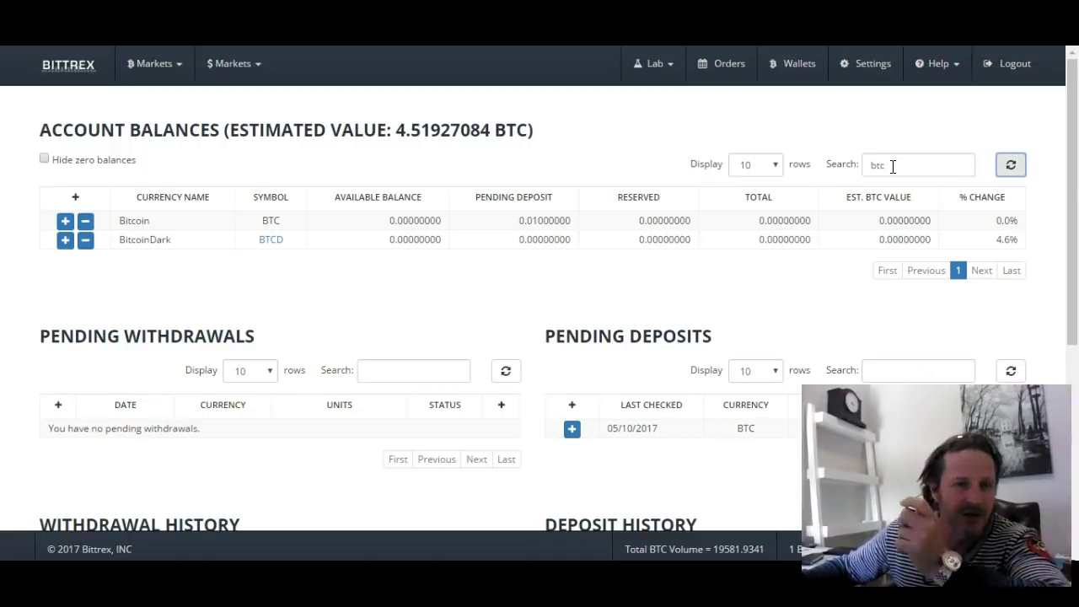
pyautogui.moveTo(892, 166); pyautogui.dragTo(860, 169)
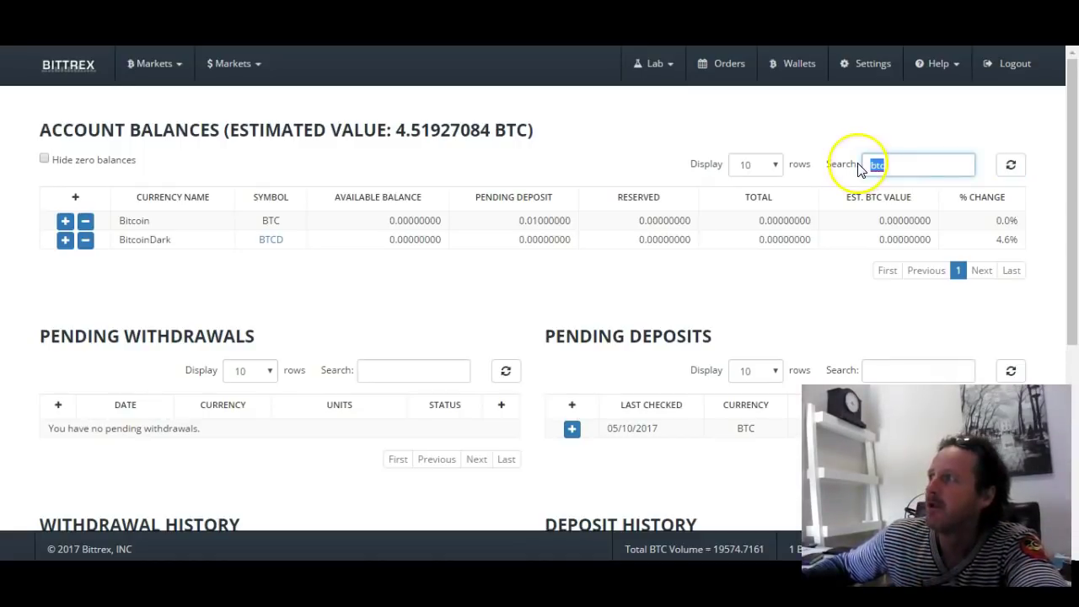
pyautogui.press('BackSpace')
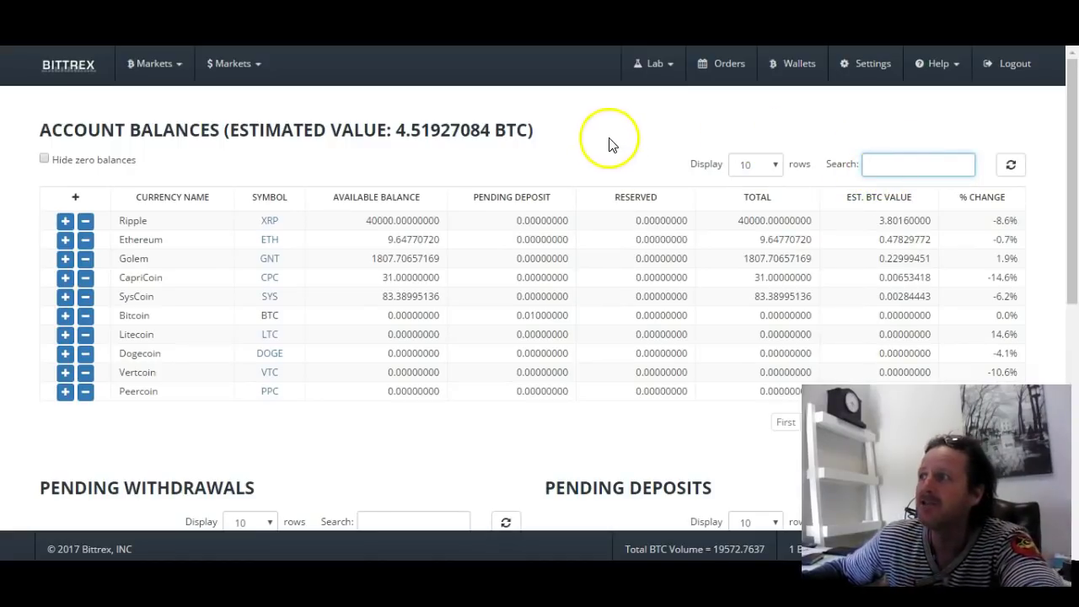
# - Search balances for 'cpc' to show only CapriCoin with 31 CPC available
pyautogui.click(273, 261)
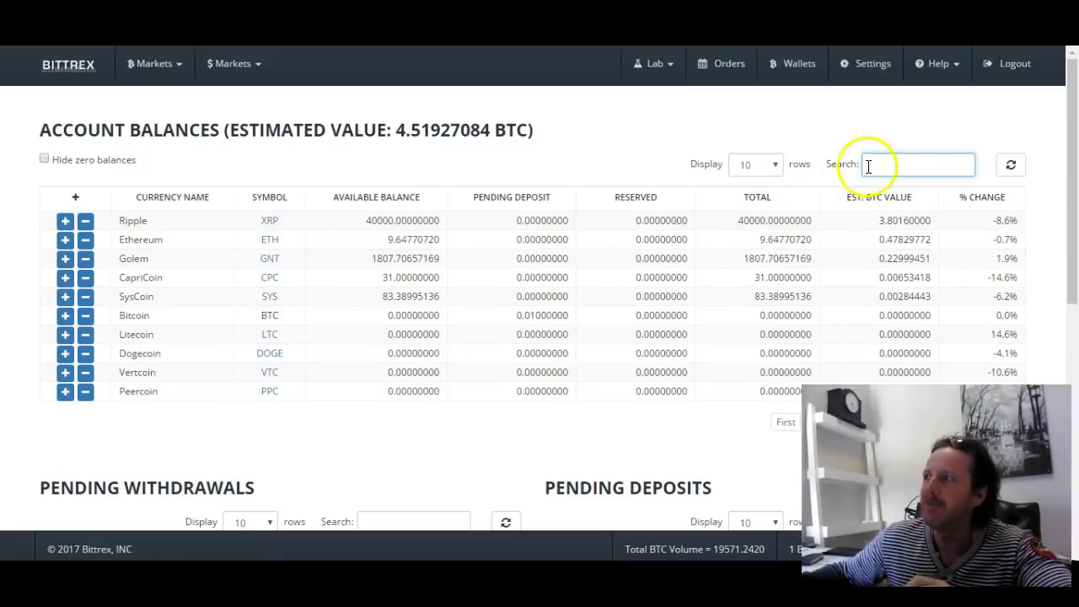
pyautogui.write('pc')
pyautogui.click(880, 165)
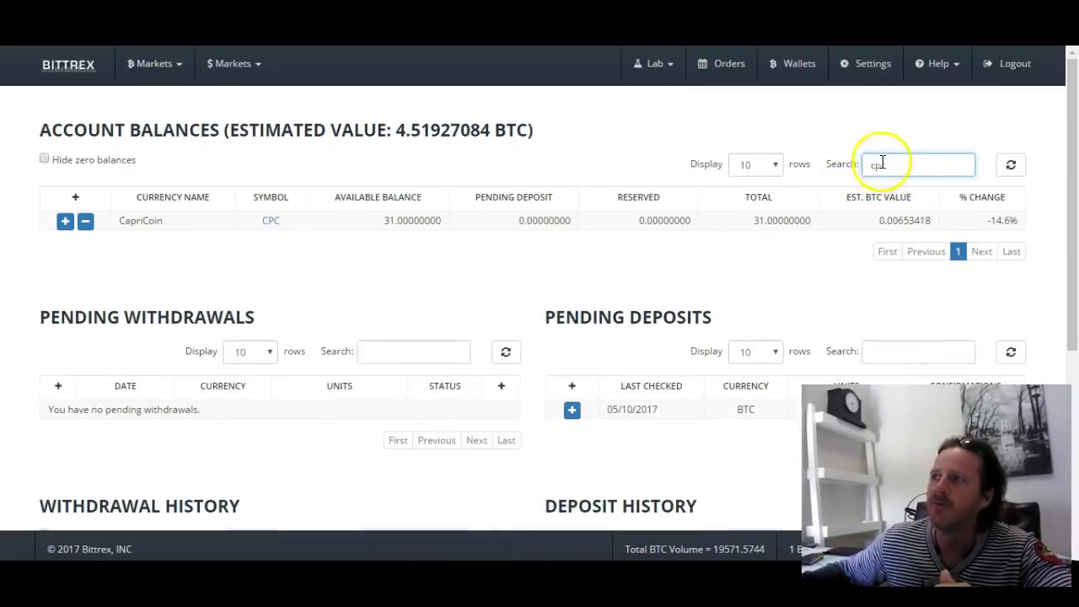
# - Open the BTC-CPC market via the CPC link in the CapriCoin balance row
pyautogui.click(271, 223)
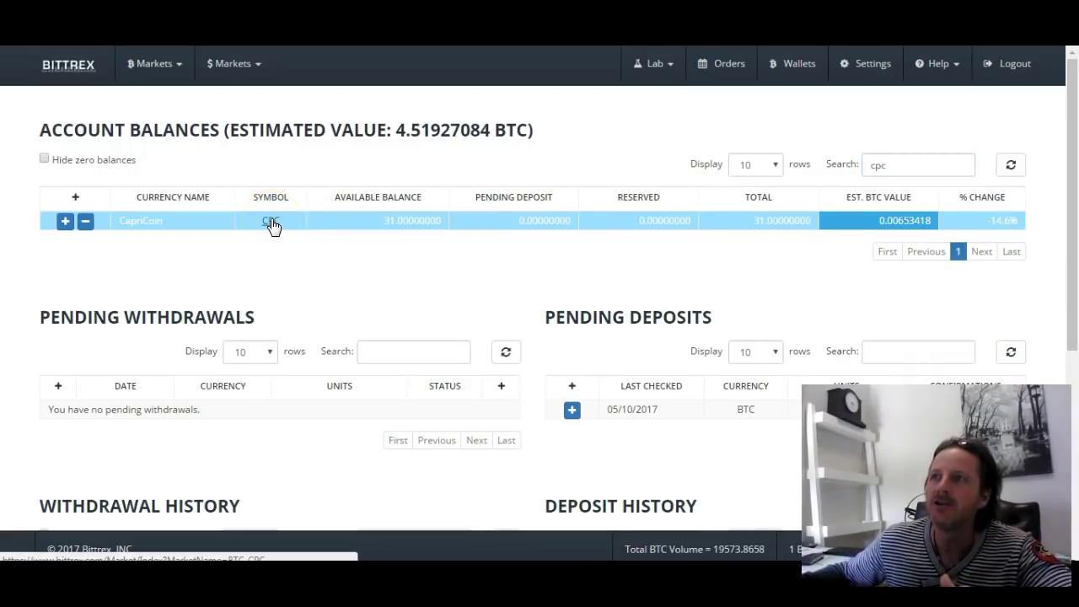
pyautogui.click(269, 225)
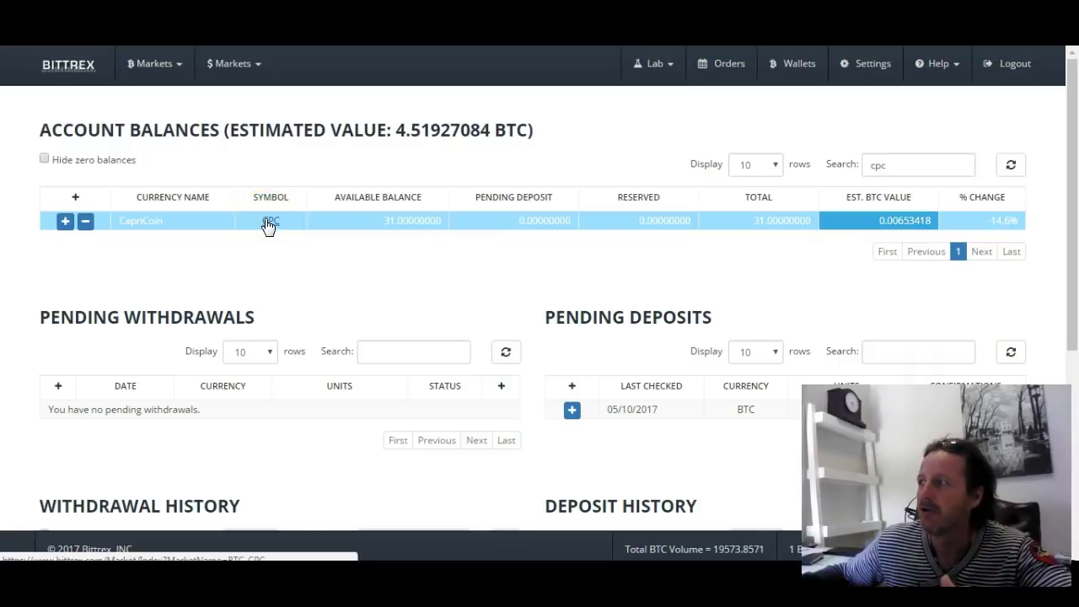
pyautogui.click(269, 225)
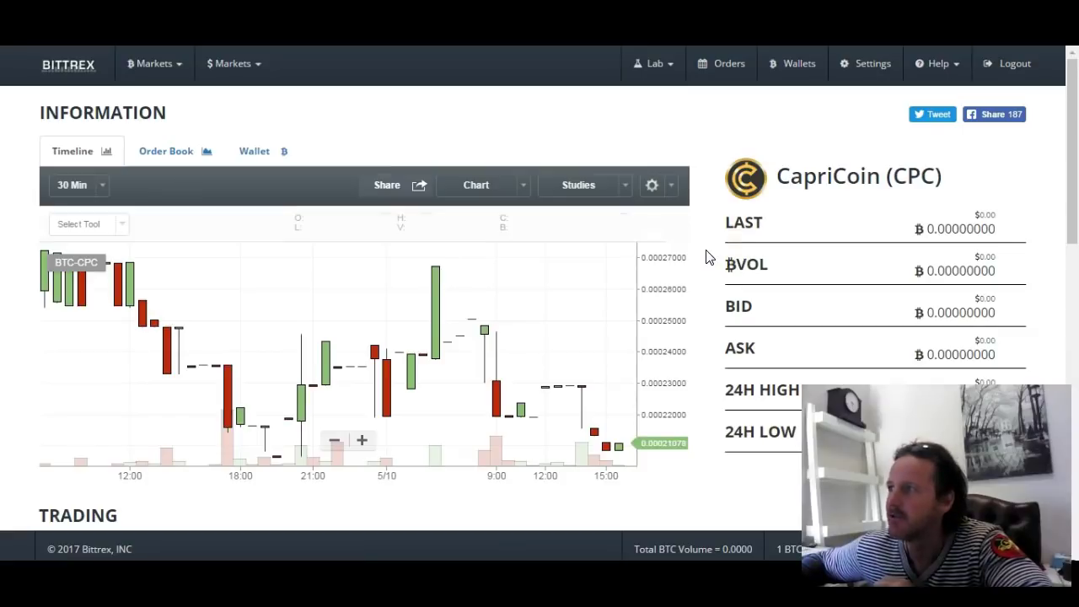
pyautogui.scroll(-1, 707, 261)
pyautogui.scroll(-1, 707, 262)
pyautogui.scroll(1, 706, 262)
pyautogui.scroll(1, 707, 261)
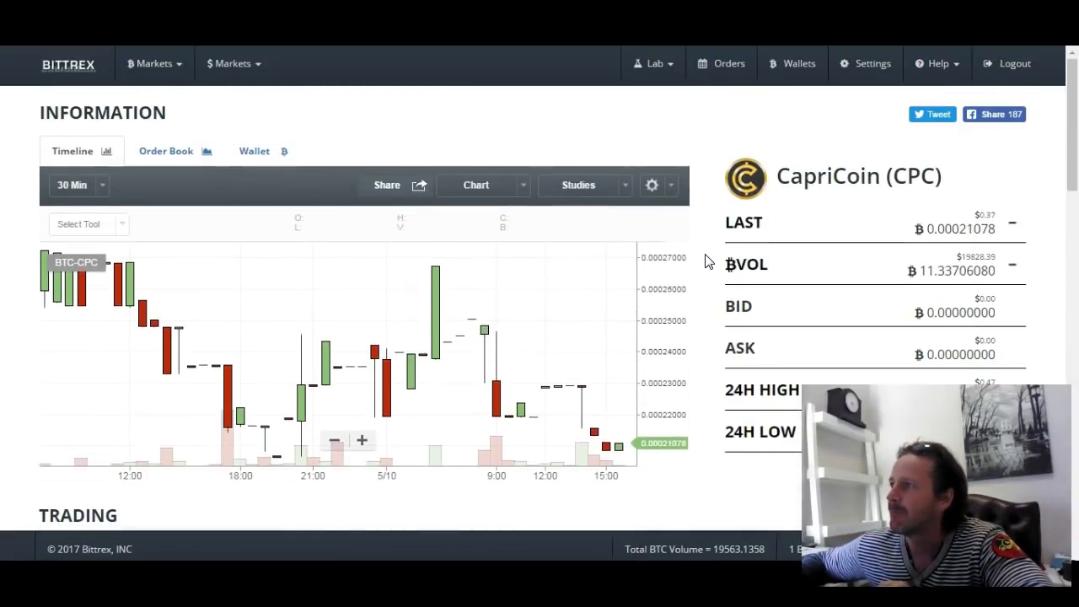
pyautogui.scroll(-3, 707, 262)
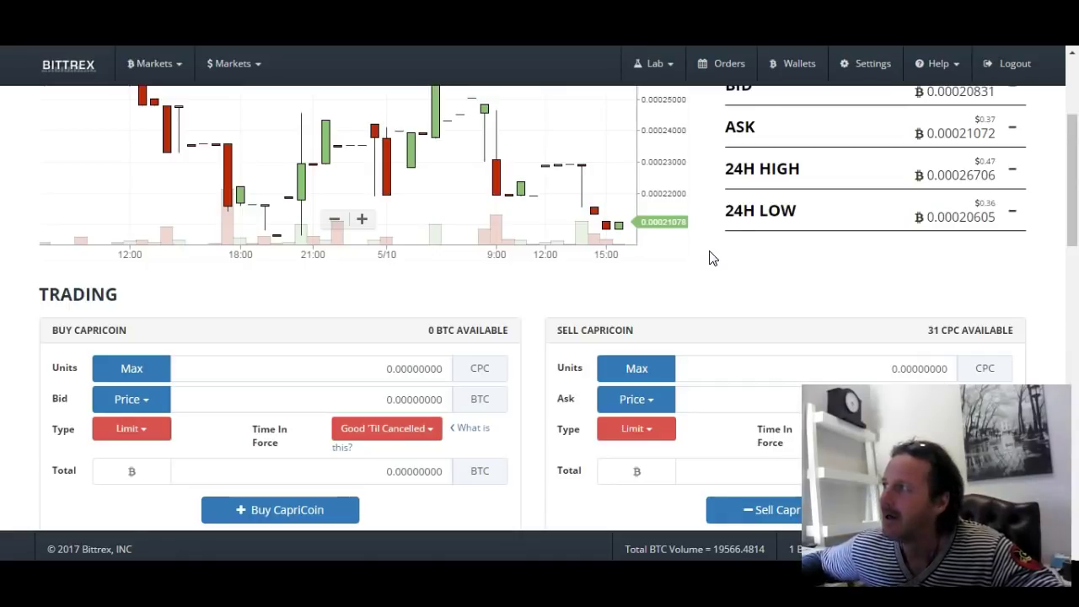
pyautogui.scroll(1, 713, 270)
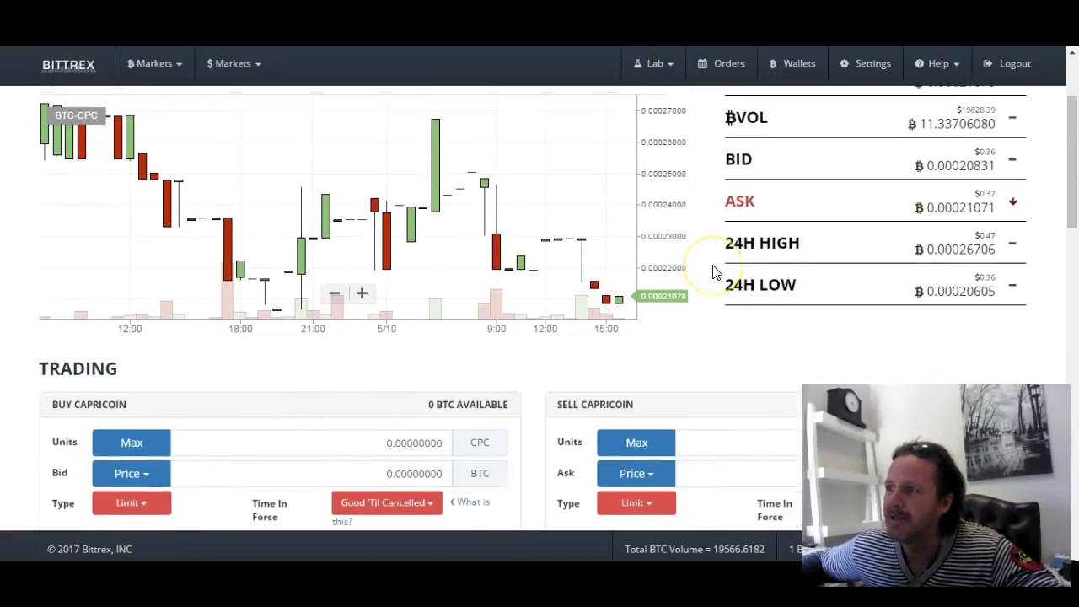
pyautogui.scroll(-1, 713, 270)
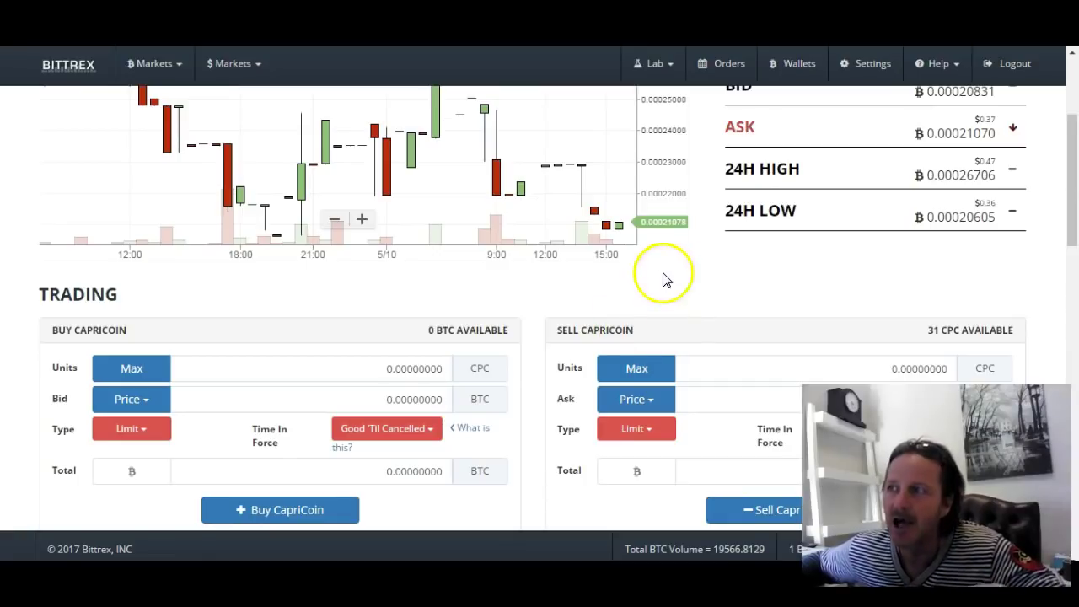
pyautogui.scroll(-2, 712, 282)
pyautogui.scroll(-3, 713, 282)
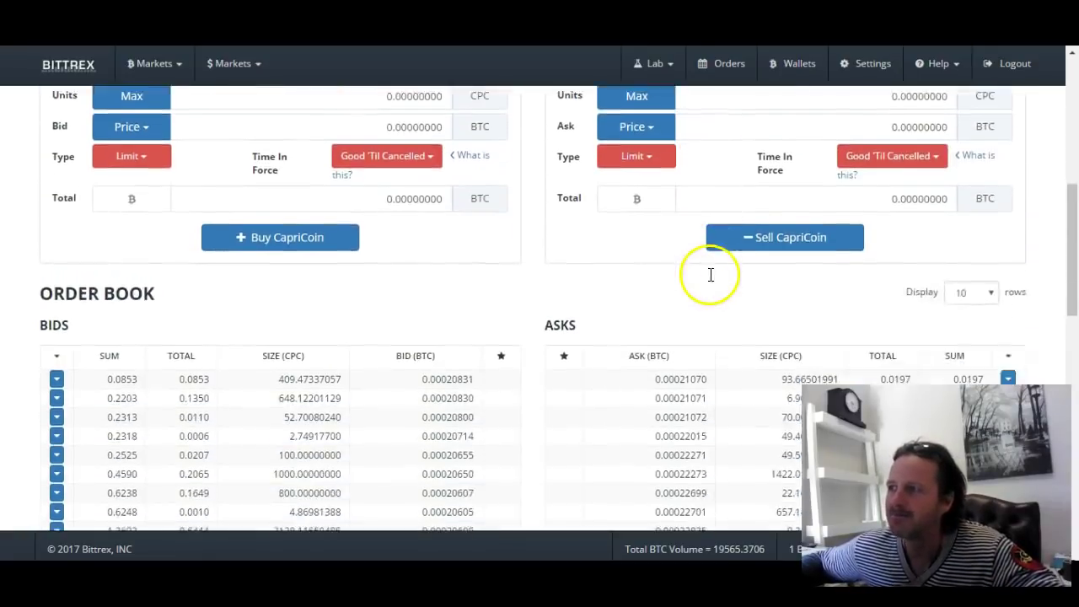
pyautogui.scroll(2, 689, 253)
pyautogui.scroll(5, 689, 253)
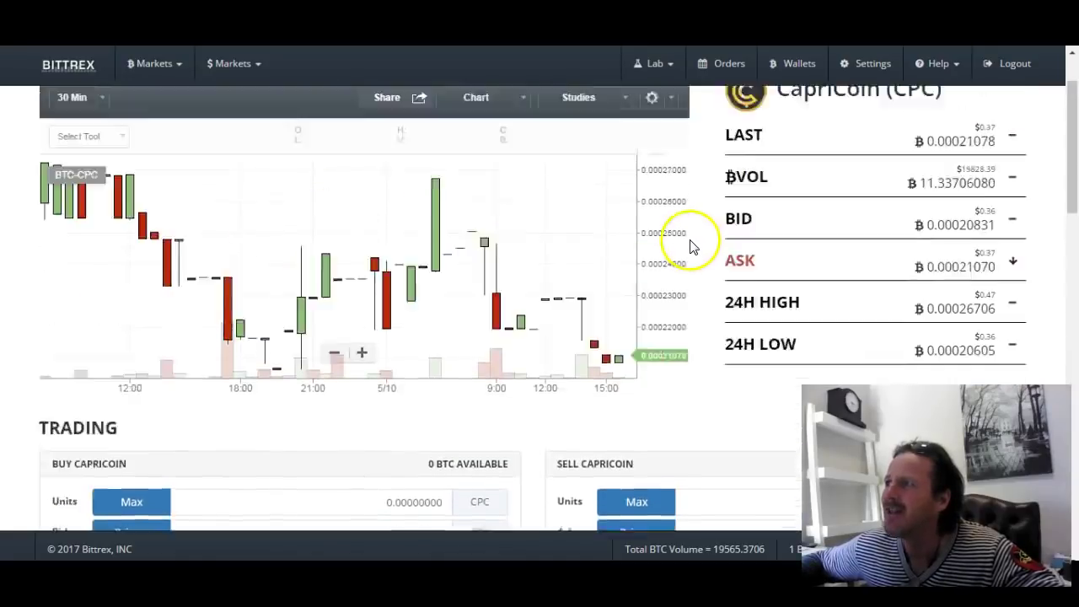
pyautogui.scroll(-2, 694, 242)
pyautogui.scroll(1, 721, 209)
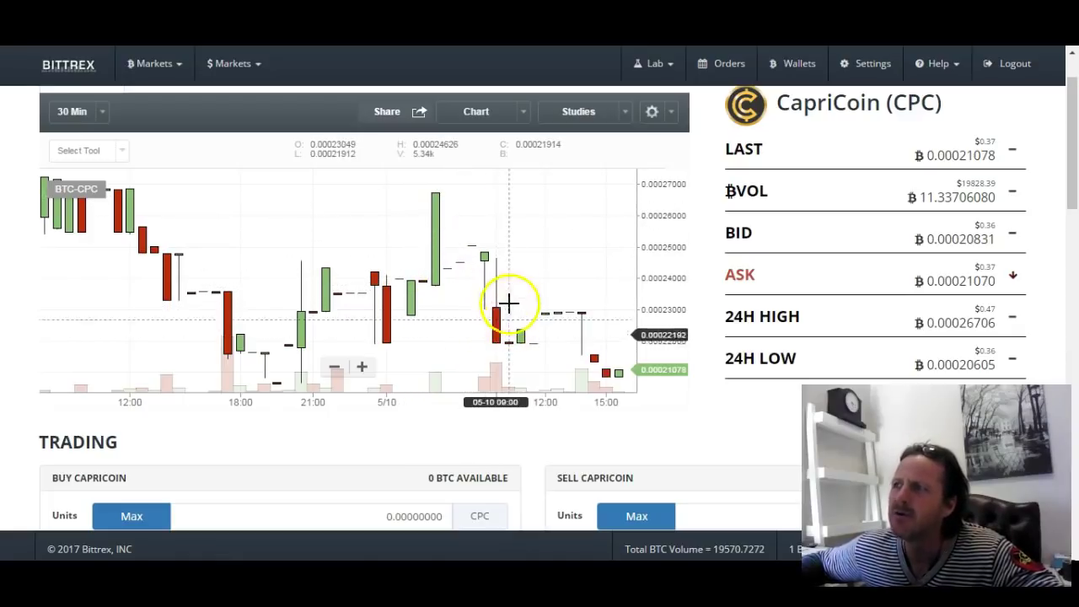
pyautogui.scroll(-3, 686, 273)
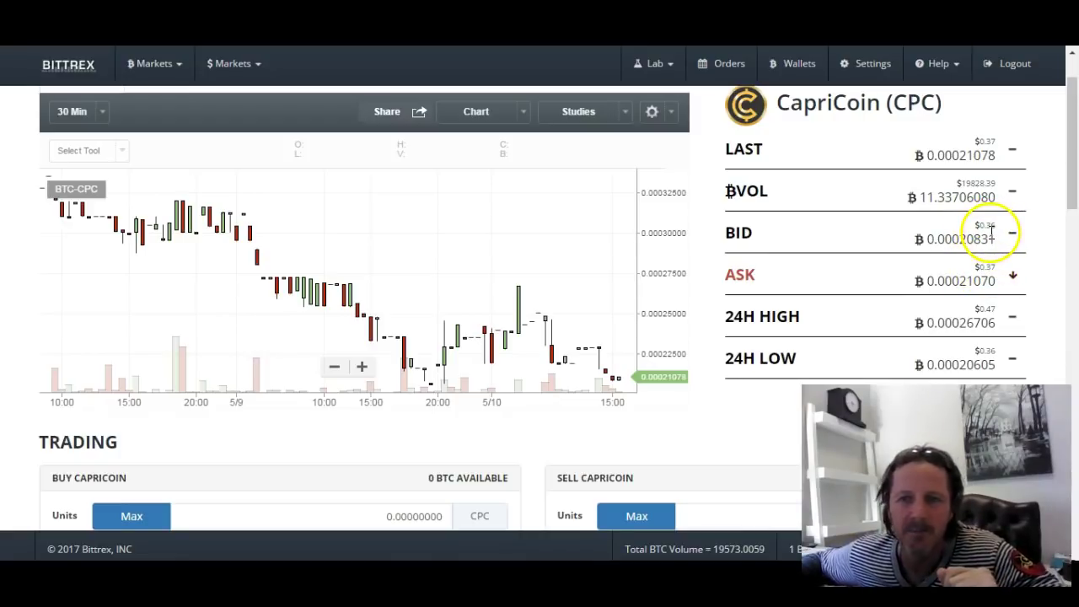
pyautogui.scroll(-5, 713, 278)
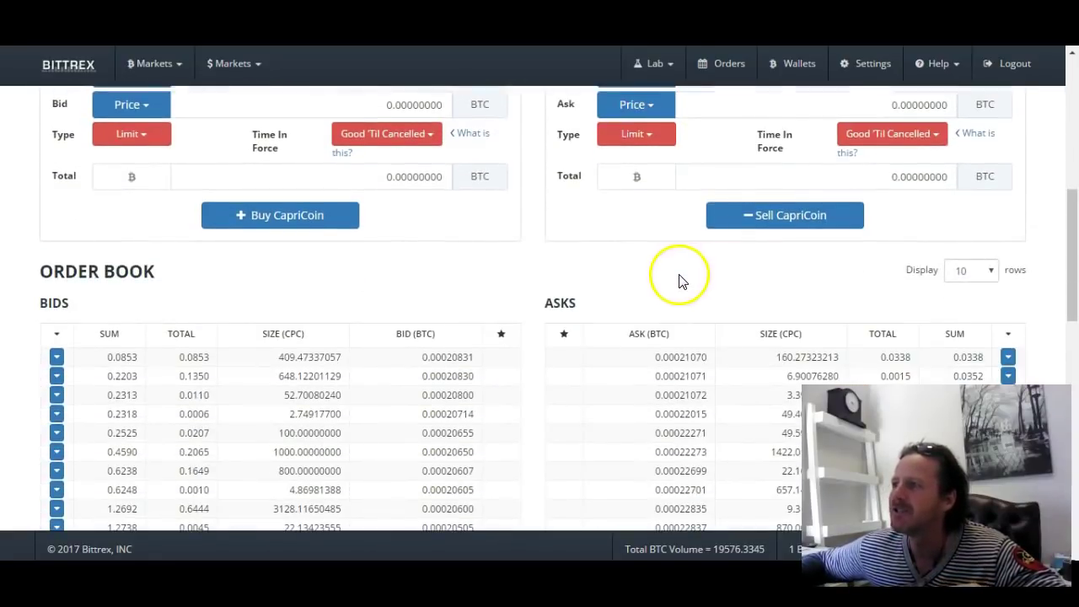
pyautogui.scroll(2, 679, 272)
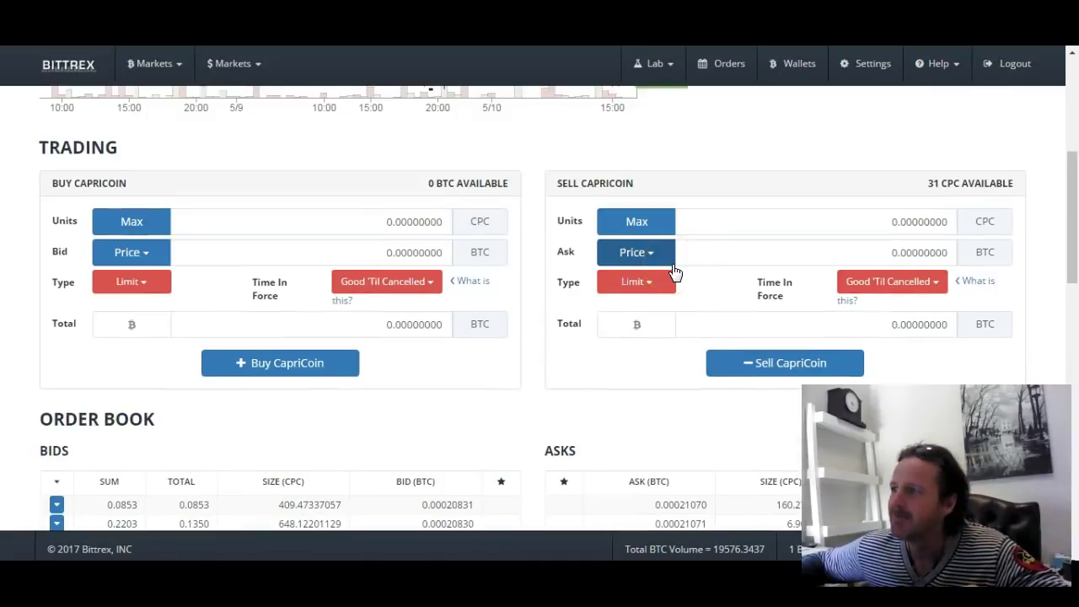
# - Enter a limit sell of 20 CPC at 0.00020831 BTC and bring up its confirmation
pyautogui.scroll(-1, 679, 359)
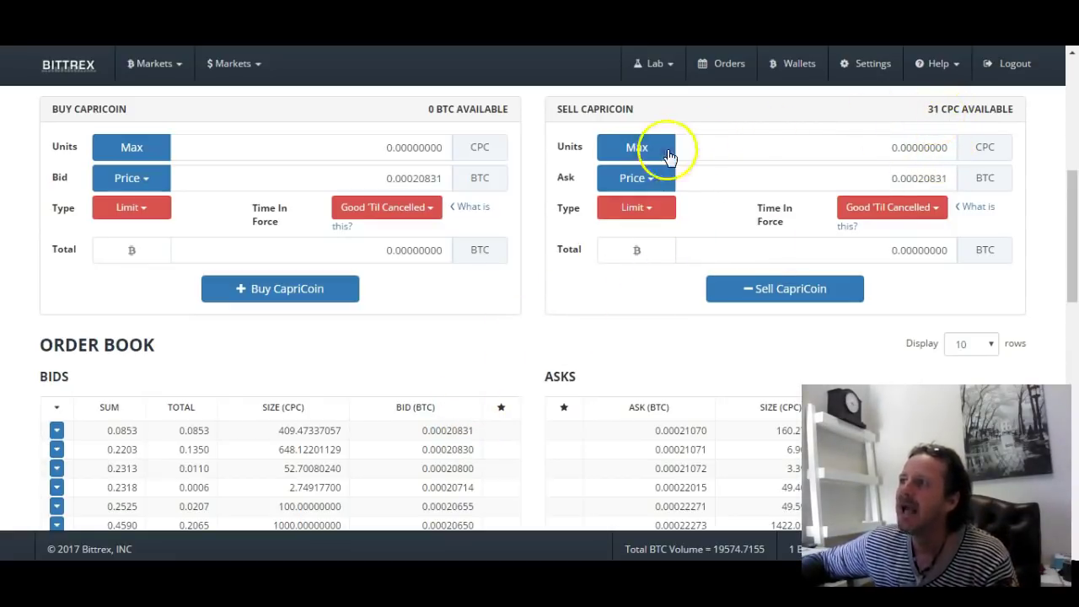
pyautogui.click(885, 145)
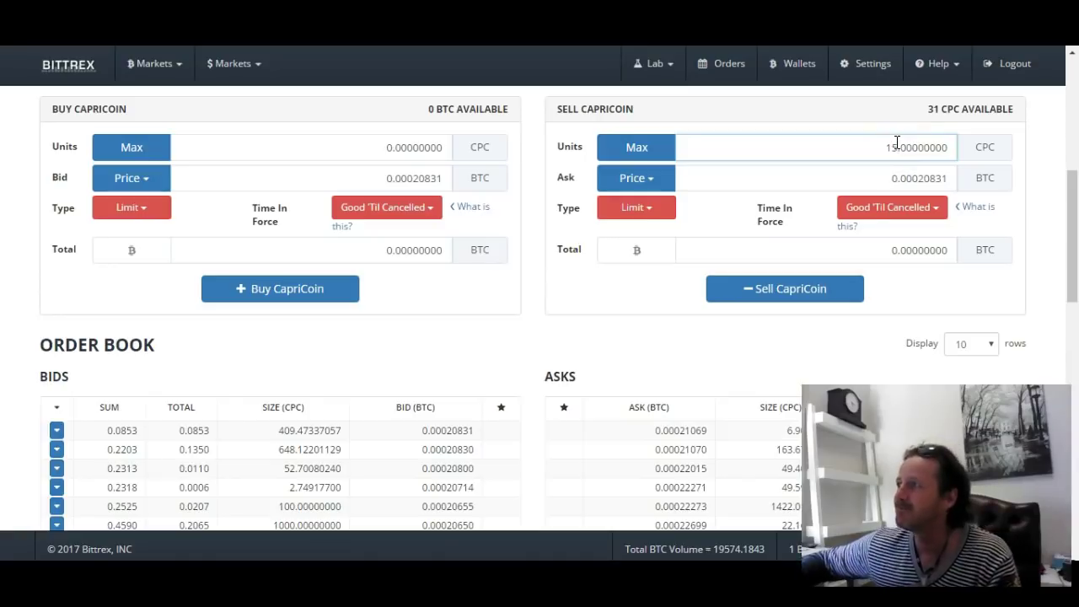
pyautogui.click(916, 289)
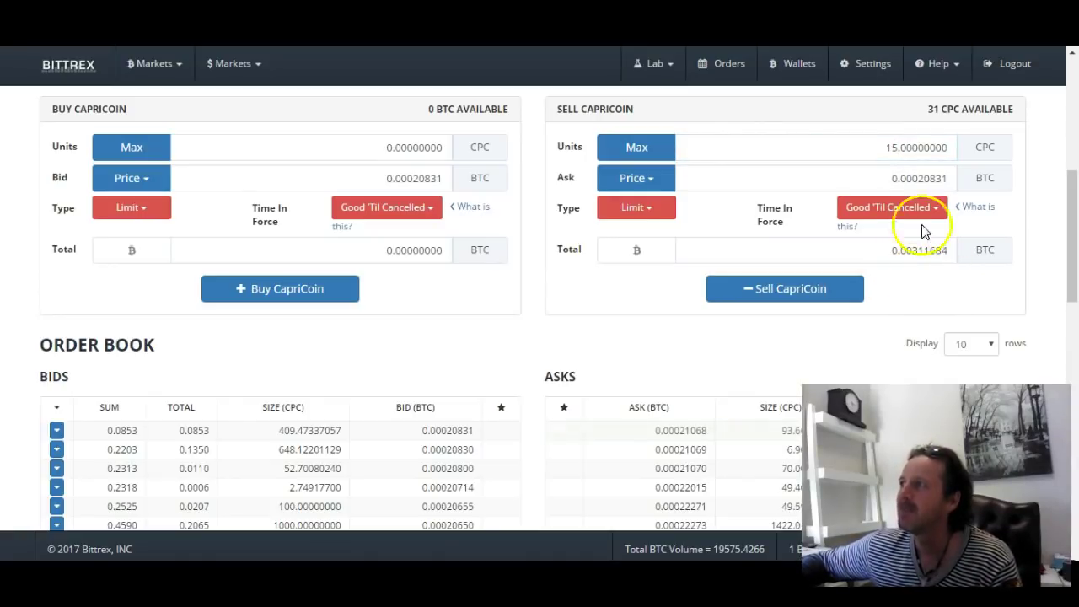
pyautogui.moveTo(886, 148); pyautogui.dragTo(896, 147)
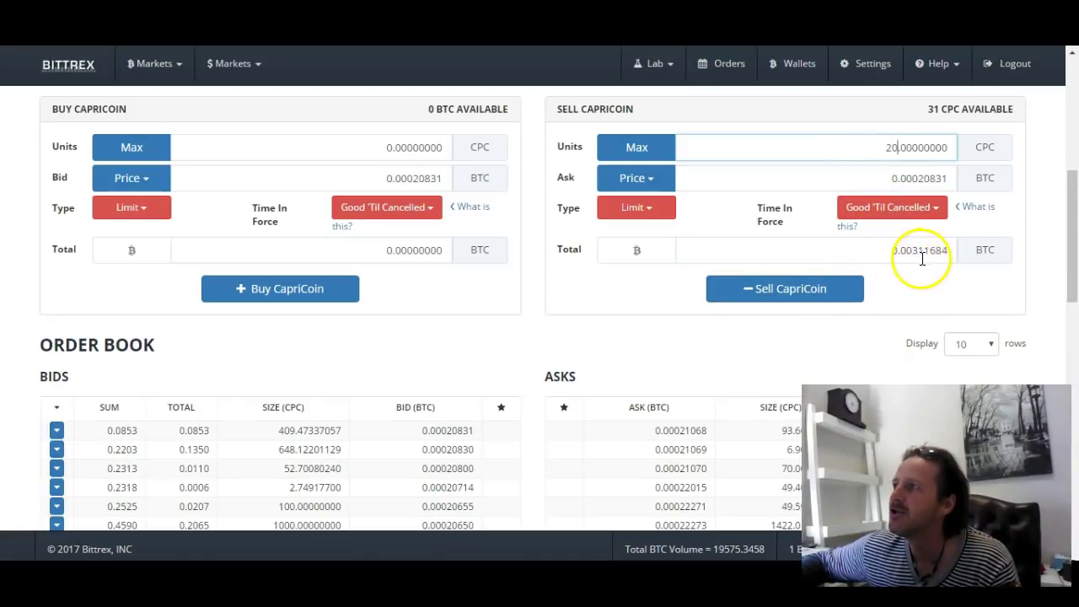
pyautogui.click(795, 292)
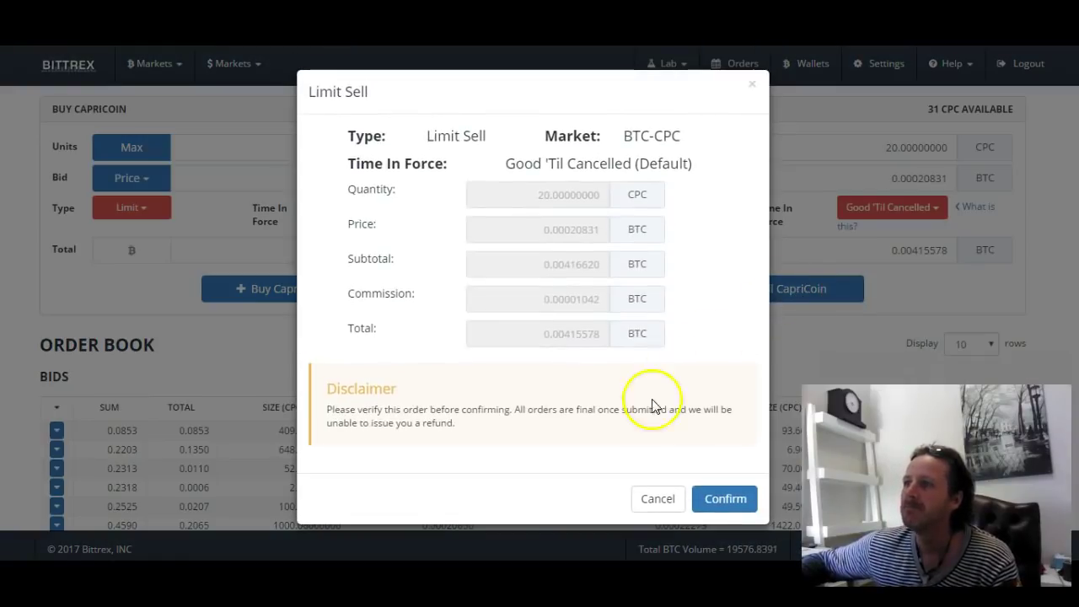
# - Confirm the 20 CPC limit sell at 0.00020831 BTC, leaving 11 CPC available
pyautogui.click(718, 498)
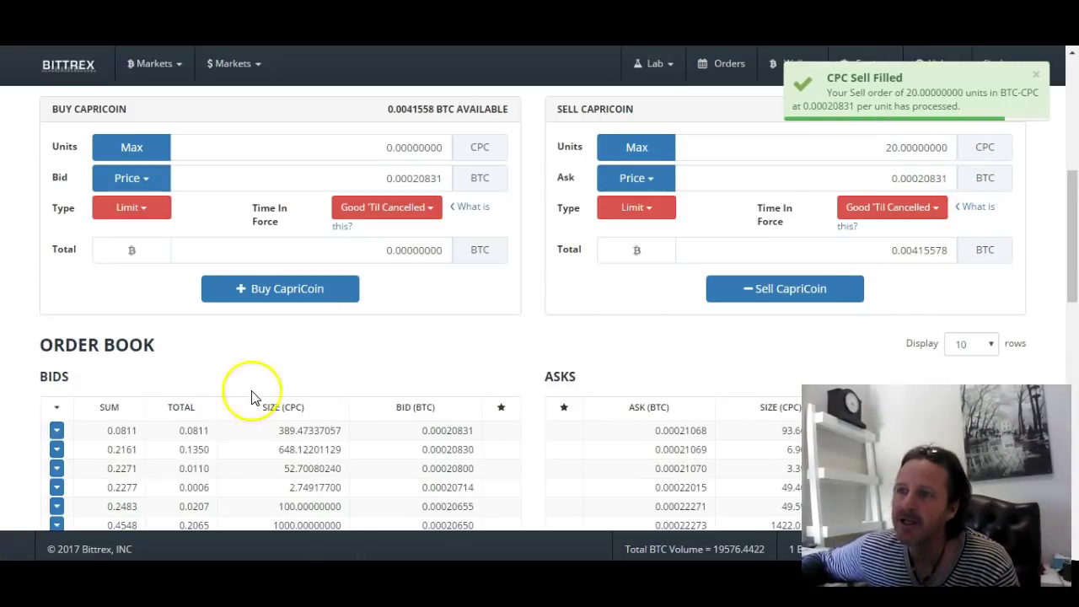
pyautogui.click(397, 432)
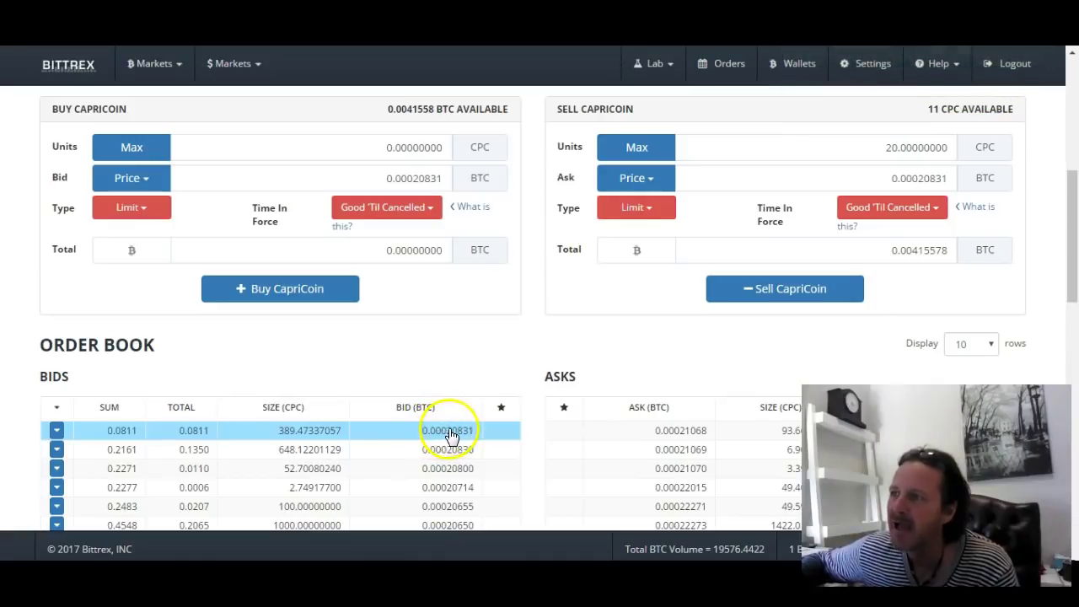
pyautogui.scroll(1, 496, 346)
pyautogui.scroll(5, 506, 329)
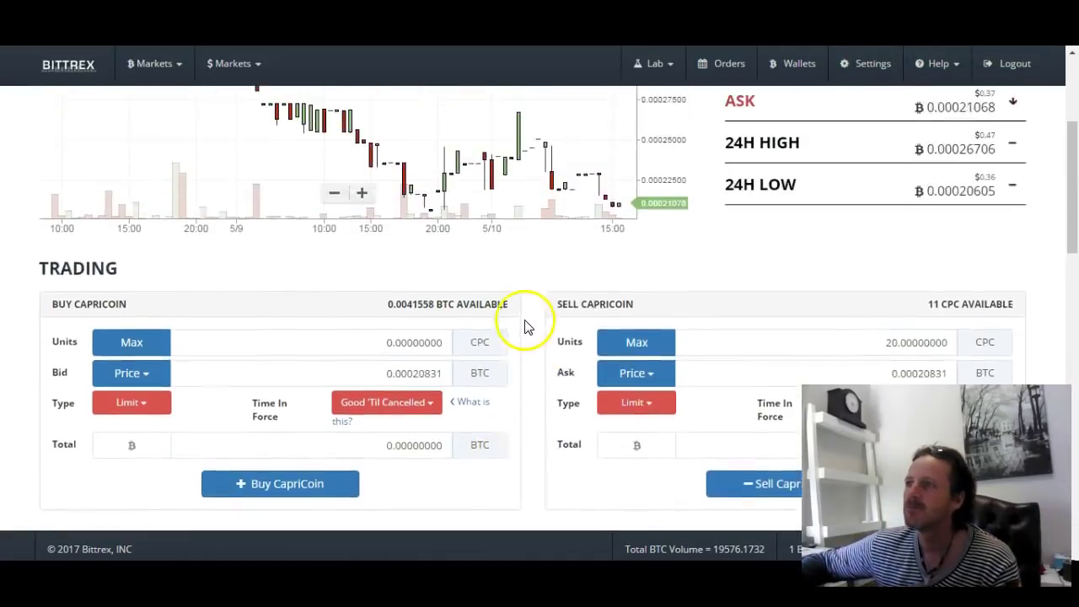
# - Return to the Wallets balances and remove the 'cpc' search filter to list all coins
pyautogui.click(798, 64)
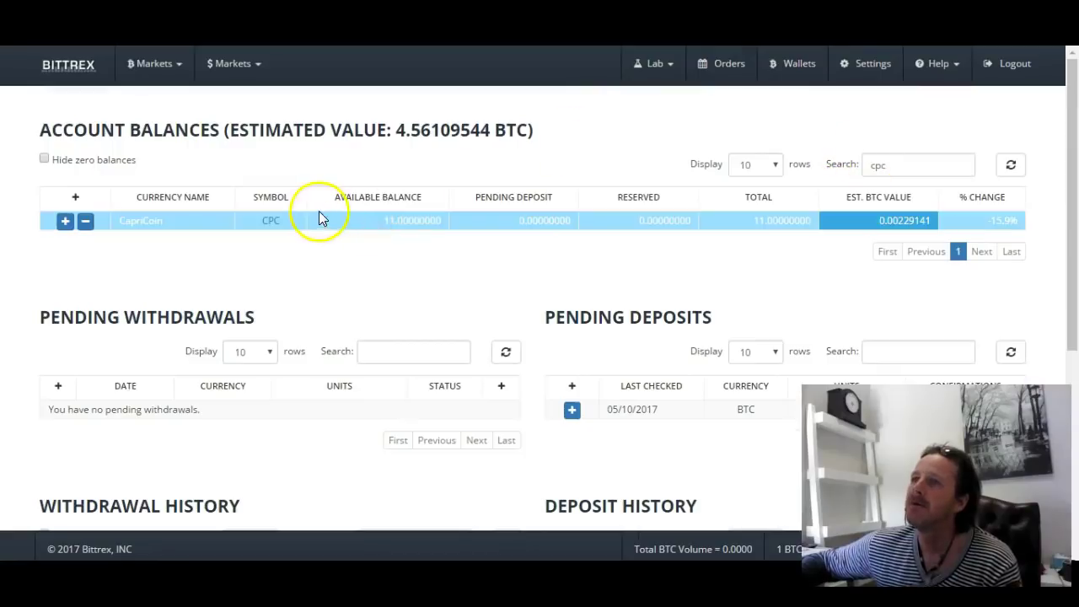
pyautogui.doubleClick(881, 165)
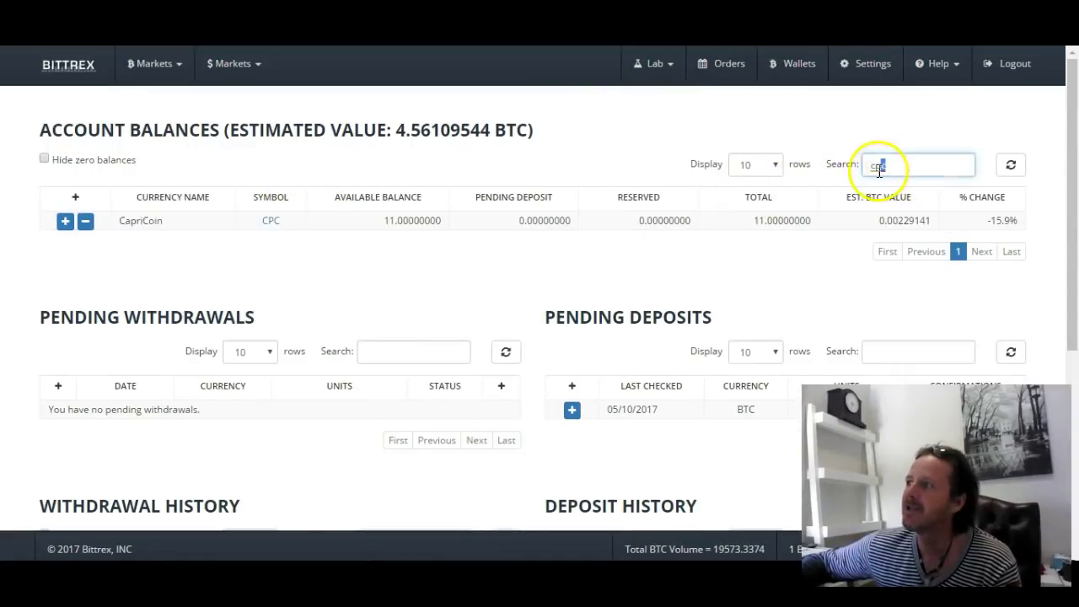
pyautogui.press('BackSpace')
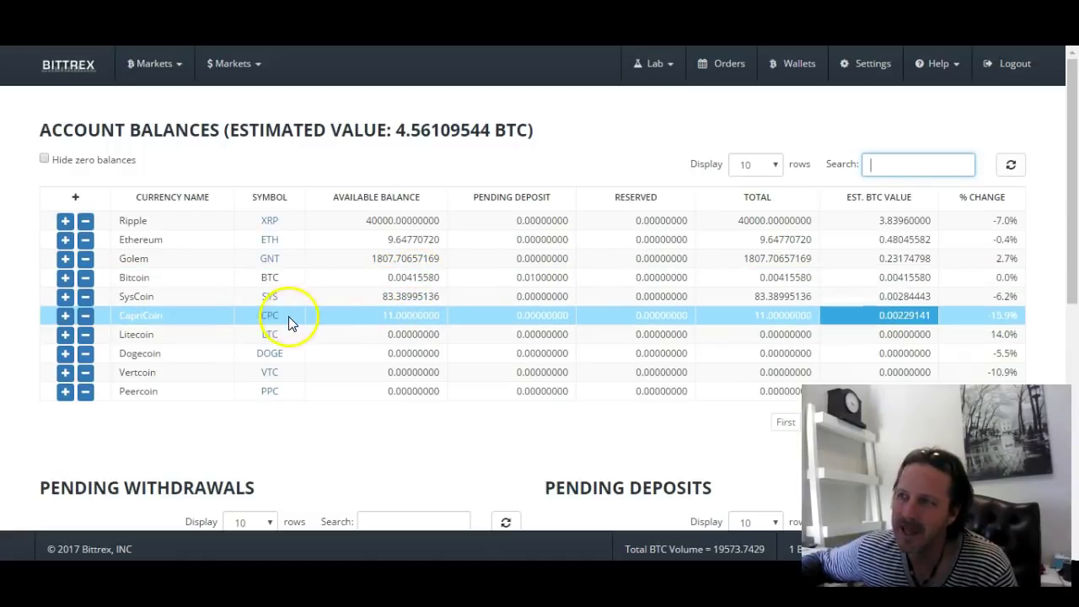
pyautogui.click(413, 278)
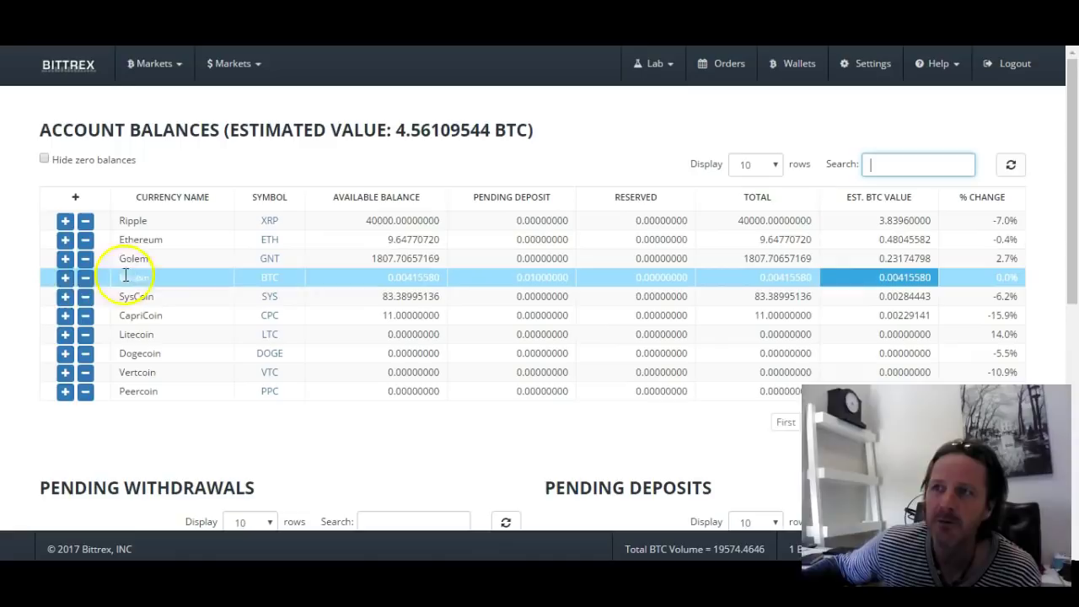
pyautogui.click(87, 282)
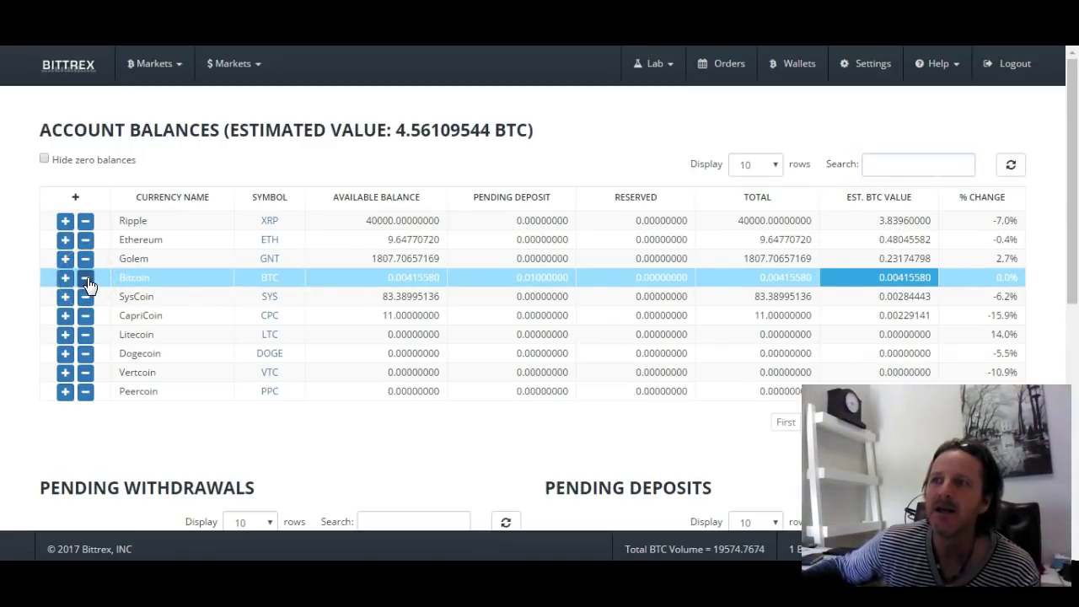
pyautogui.click(87, 285)
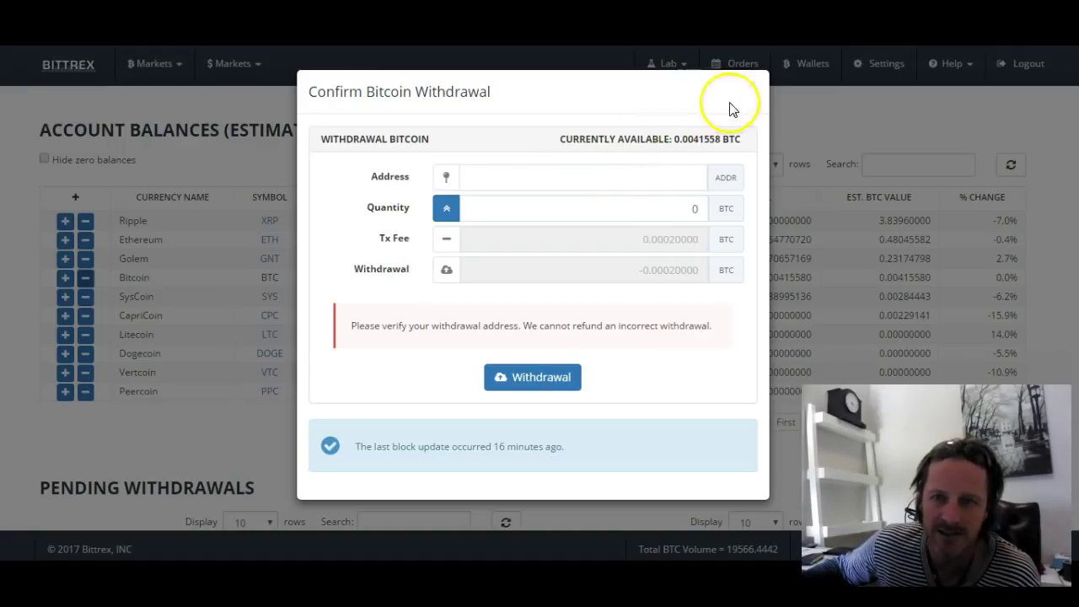
pyautogui.click(753, 88)
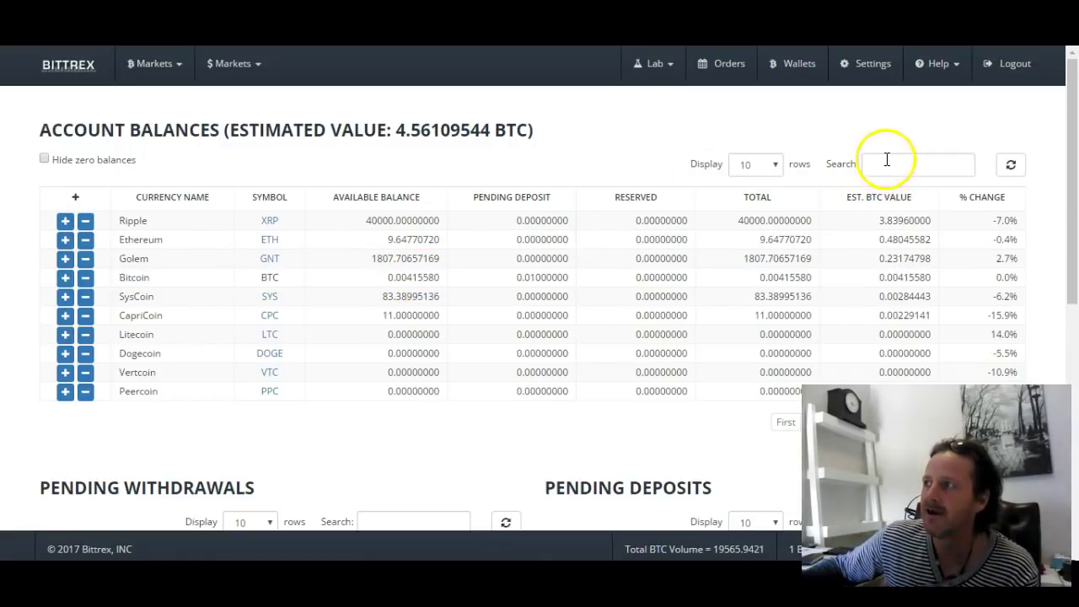
# - Filter balances by 'cpc' and open the BTC-CPC market from the CapriCoin row
pyautogui.write('cpc')
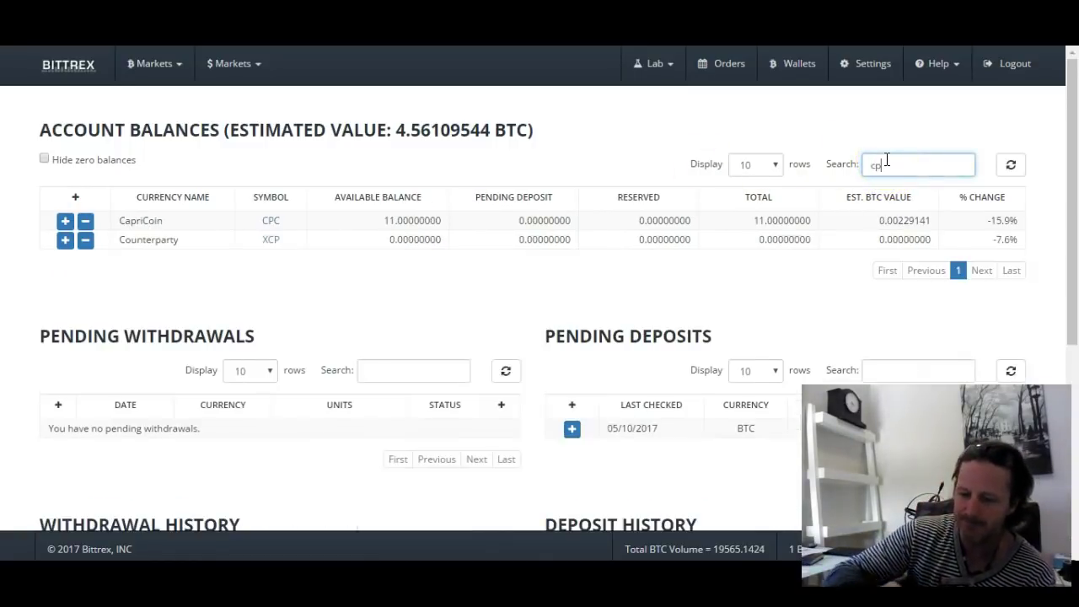
pyautogui.click(271, 223)
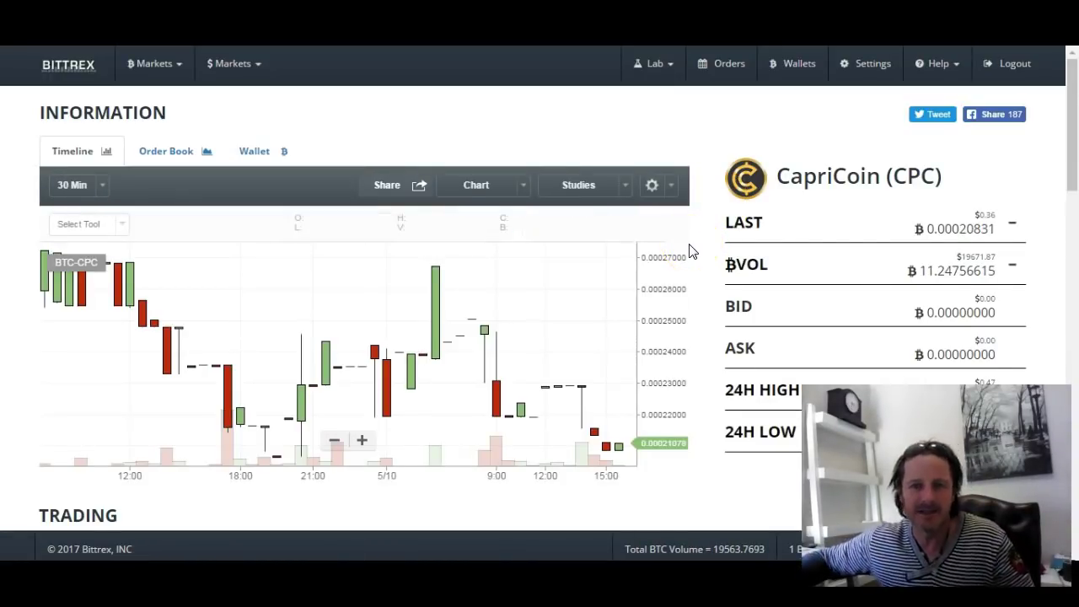
pyautogui.scroll(-5, 710, 261)
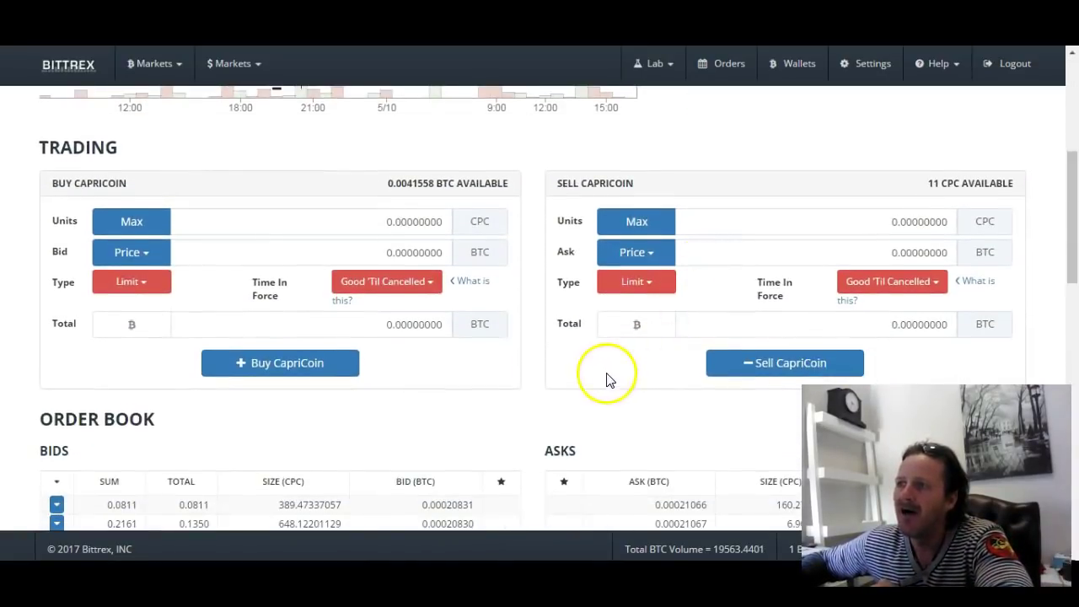
pyautogui.scroll(-3, 605, 371)
pyautogui.scroll(-1, 622, 299)
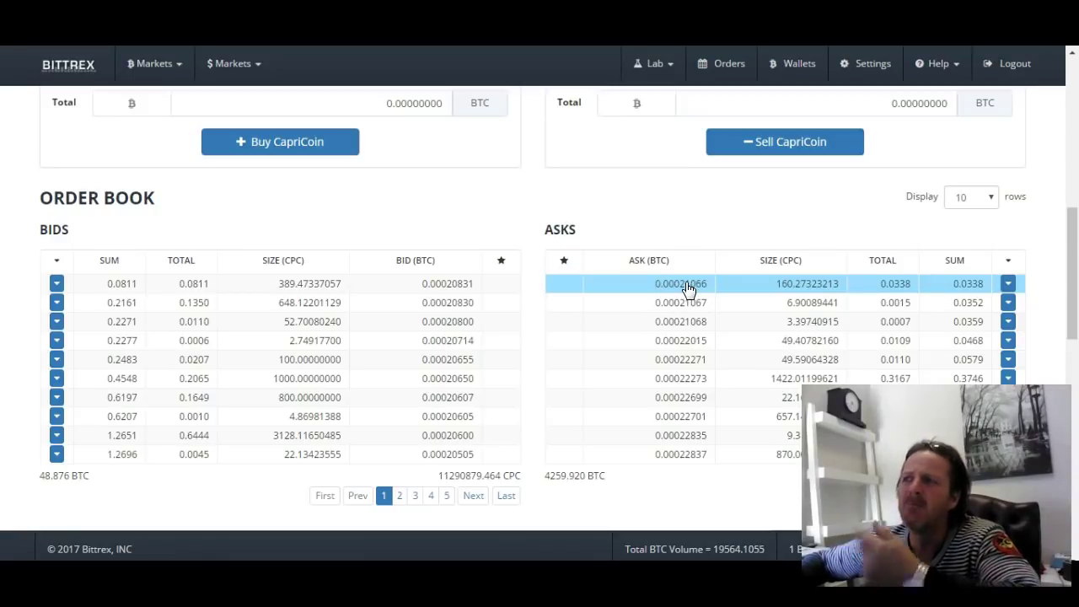
# - Place a max-size limit buy of 19.90115458 CPC at the 0.00020830 BTC bid
pyautogui.click(662, 230)
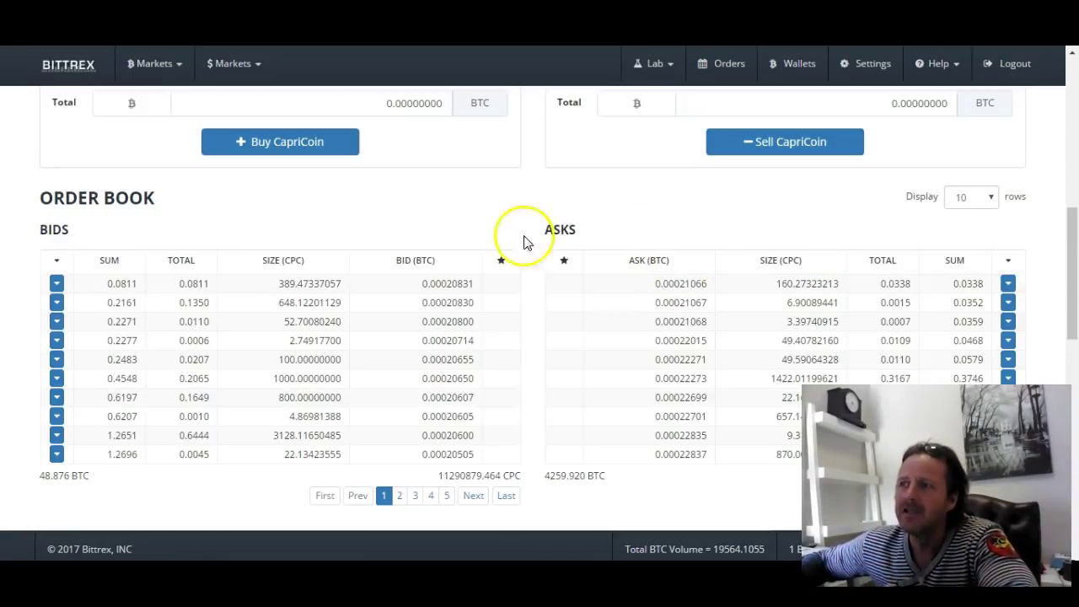
pyautogui.click(455, 310)
pyautogui.scroll(3, 535, 228)
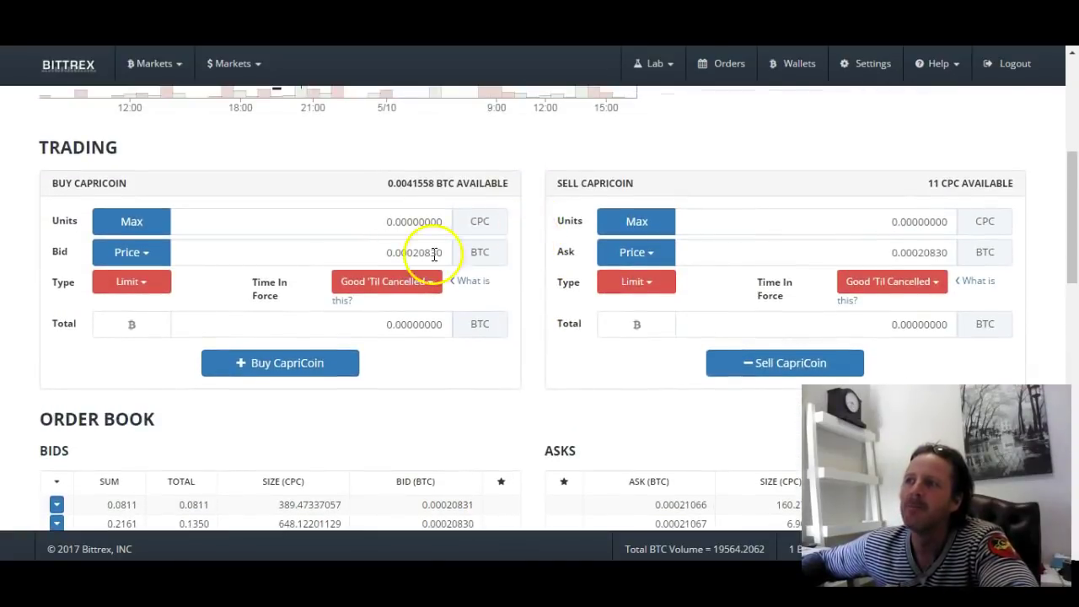
pyautogui.click(131, 223)
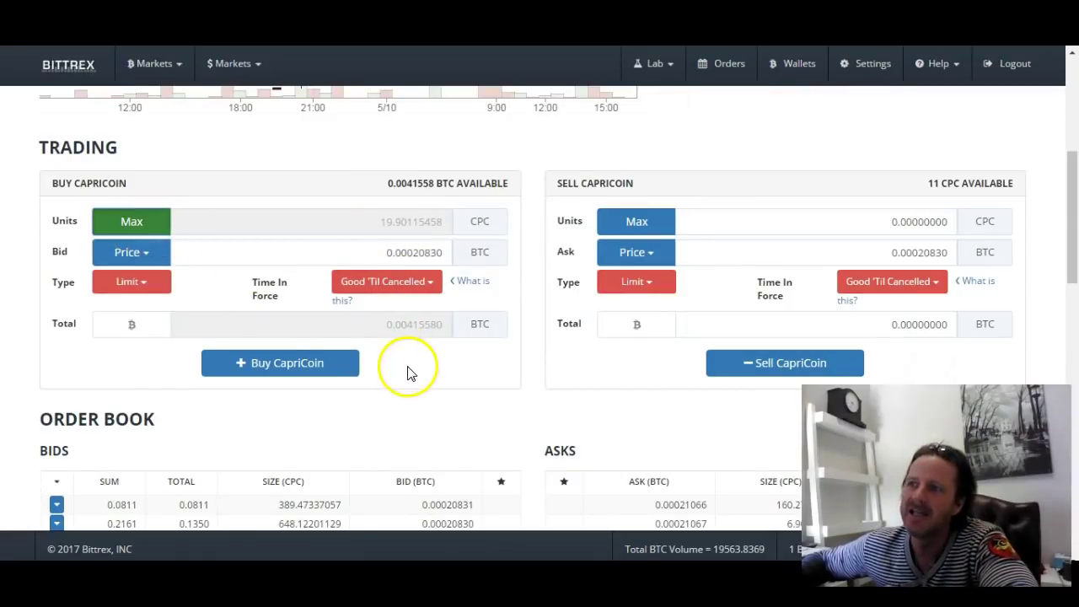
pyautogui.click(278, 363)
pyautogui.click(710, 501)
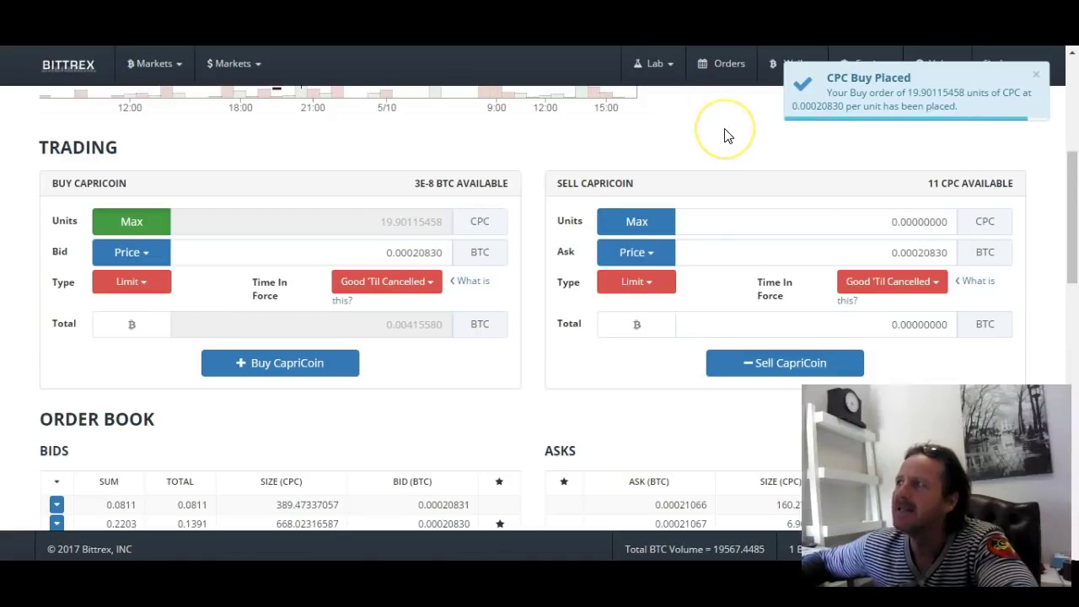
# - Cancel the open 19.90115458 CPC limit buy at 0.00020830 BTC
pyautogui.scroll(-3, 725, 137)
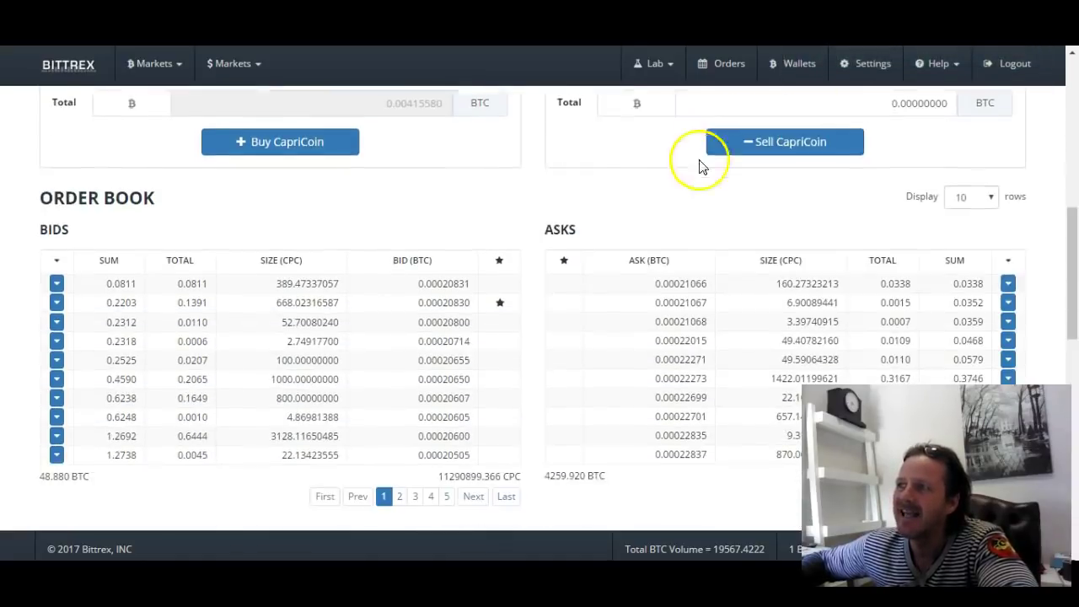
pyautogui.scroll(-3, 654, 223)
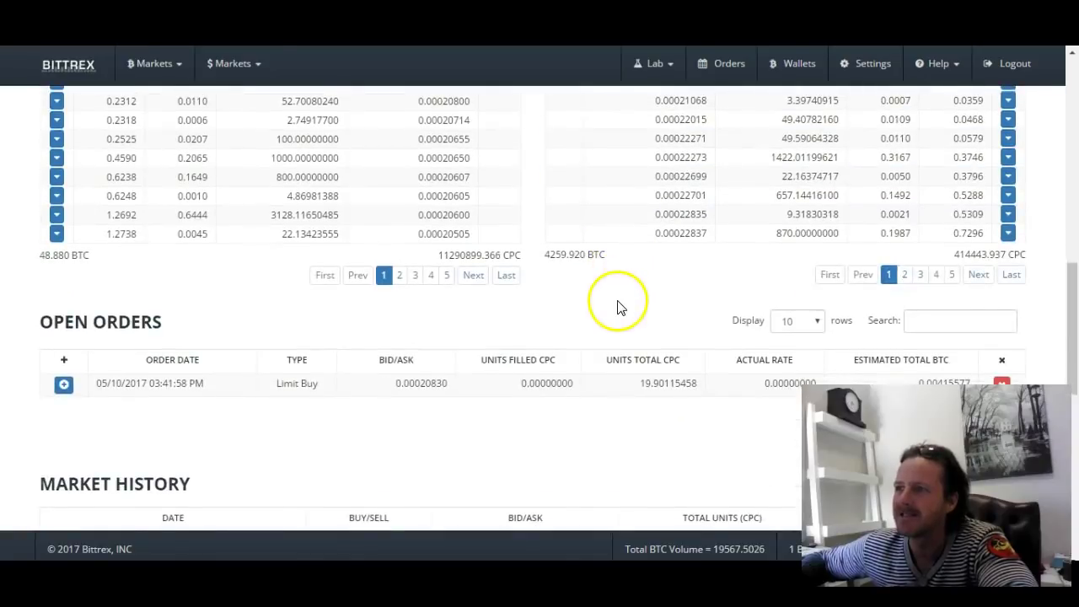
pyautogui.scroll(-1, 619, 301)
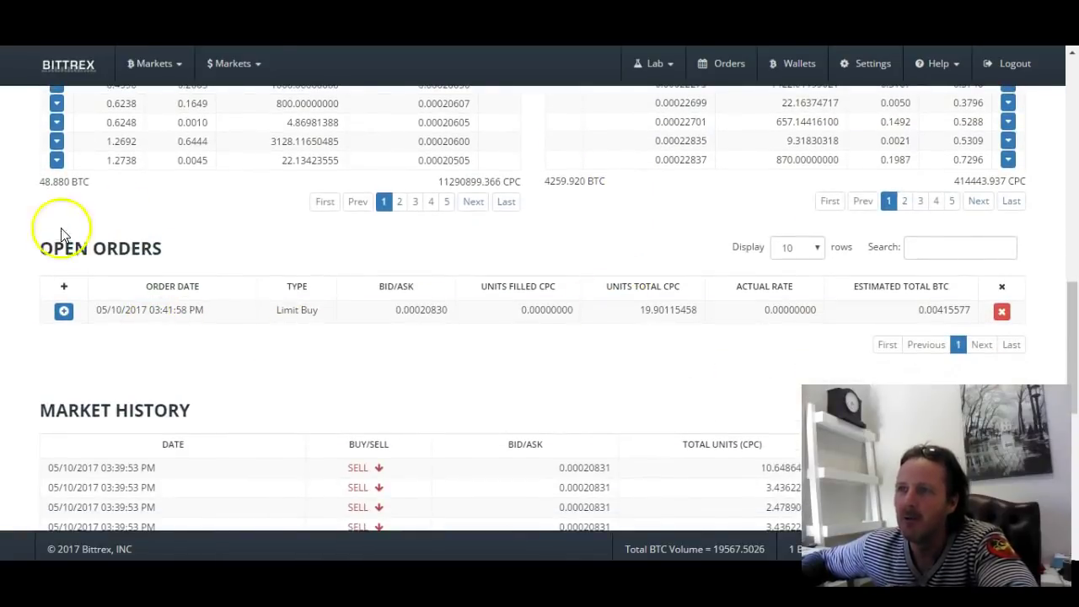
pyautogui.click(845, 312)
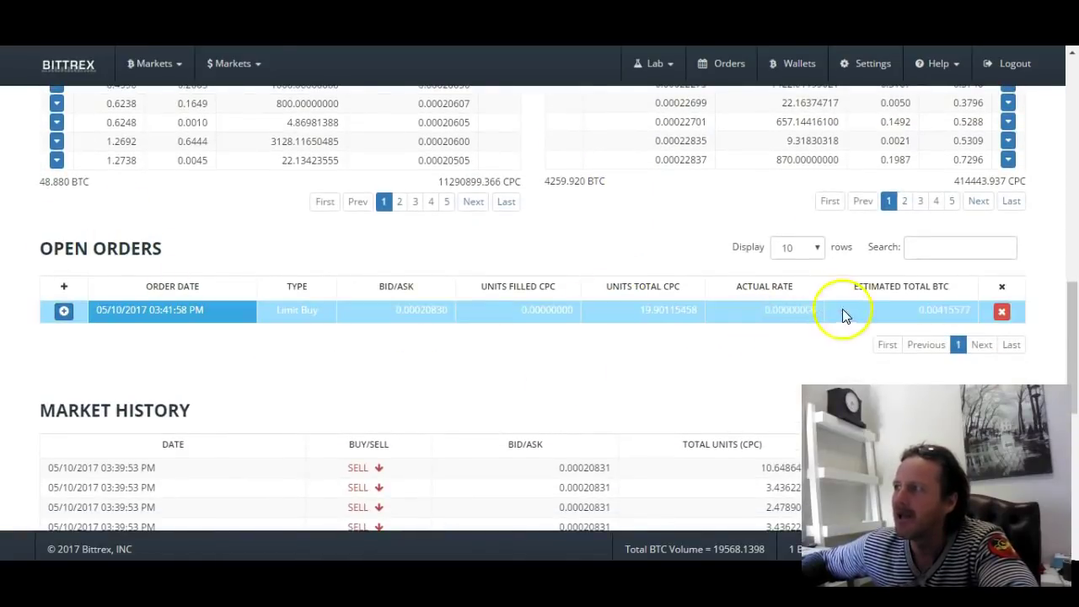
pyautogui.click(1001, 313)
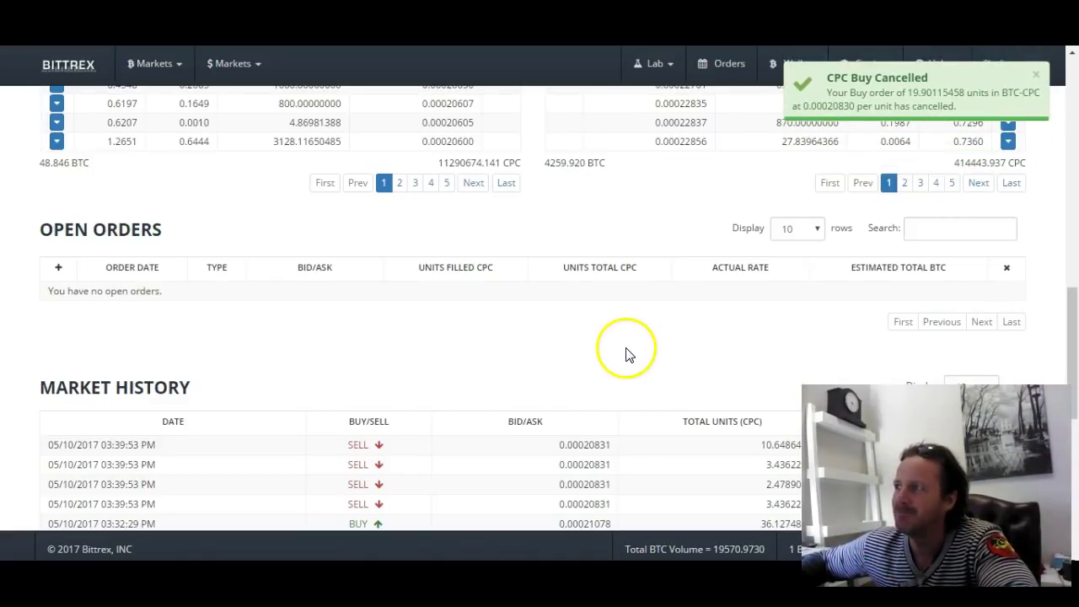
pyautogui.scroll(3, 625, 354)
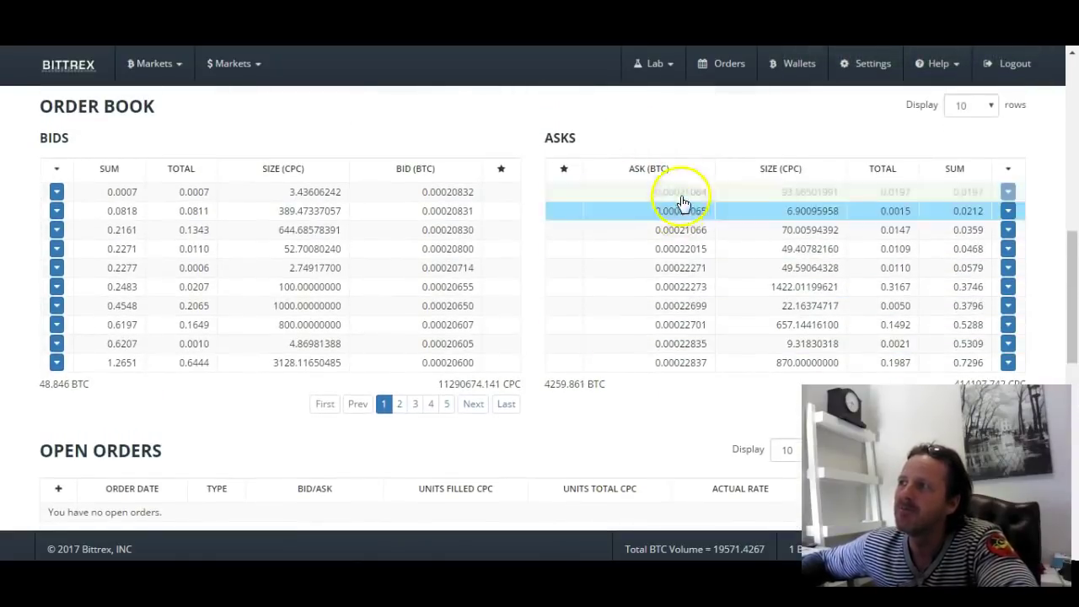
# - Load the lowest ask, 0.00021064 BTC, from the order book as the buy price
pyautogui.scroll(4, 675, 137)
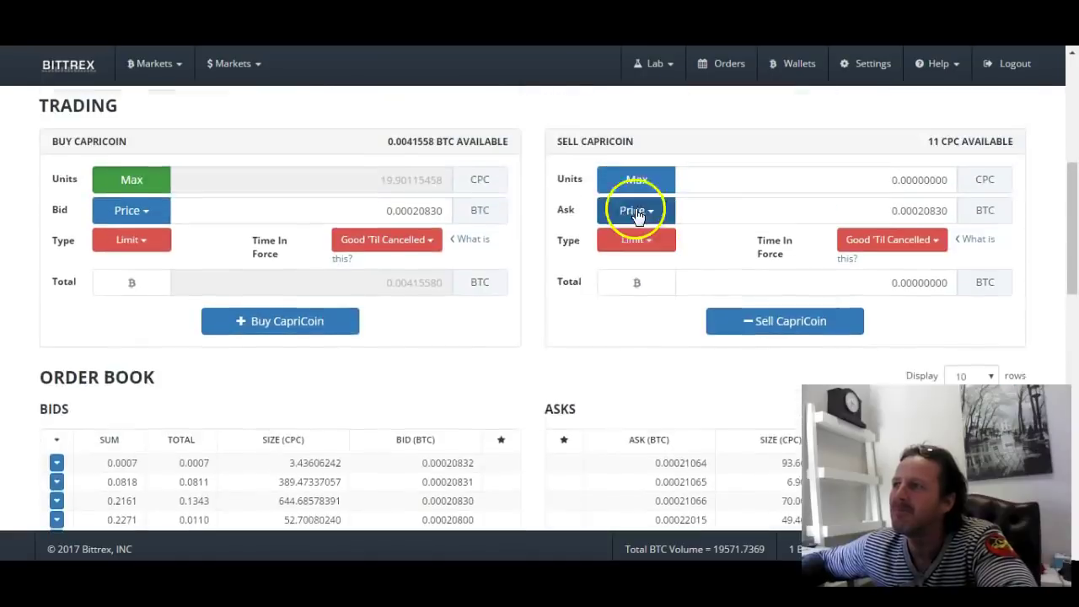
pyautogui.scroll(-2, 590, 329)
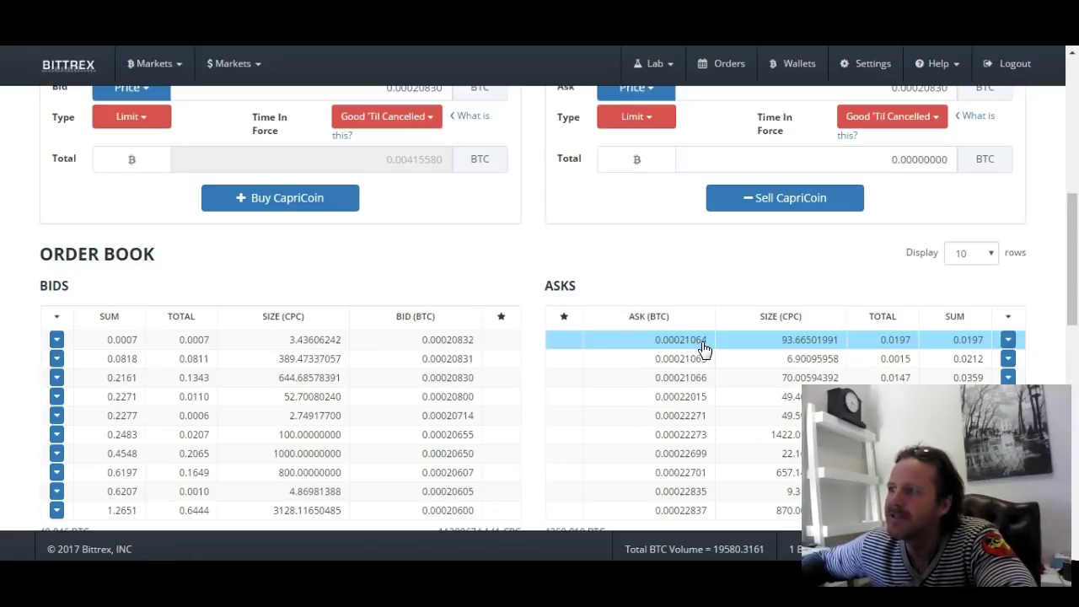
pyautogui.moveTo(693, 345); pyautogui.dragTo(900, 345)
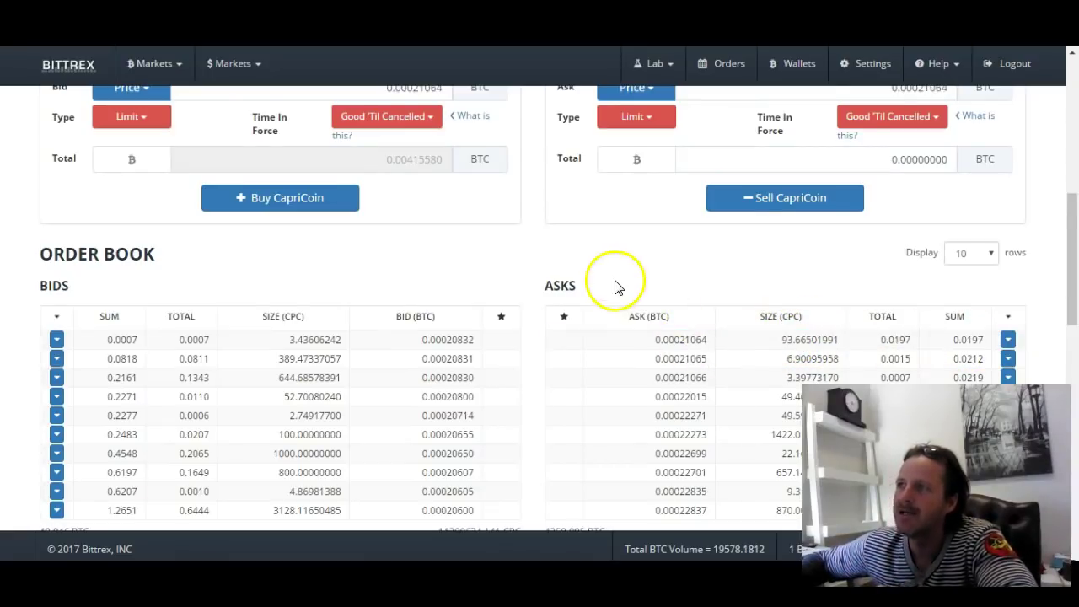
pyautogui.scroll(5, 614, 284)
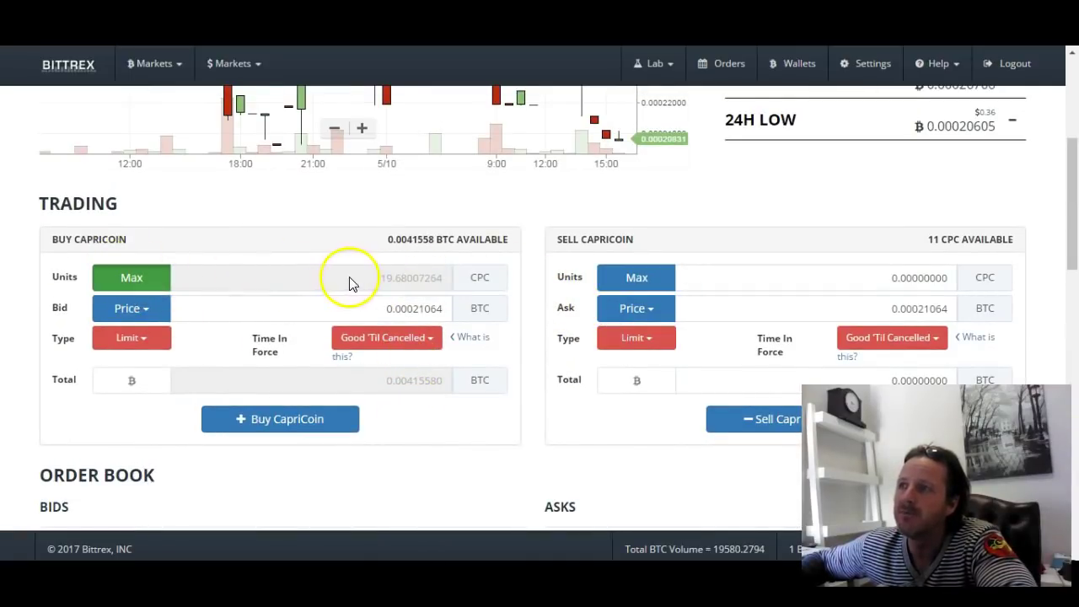
pyautogui.moveTo(378, 277); pyautogui.dragTo(458, 294)
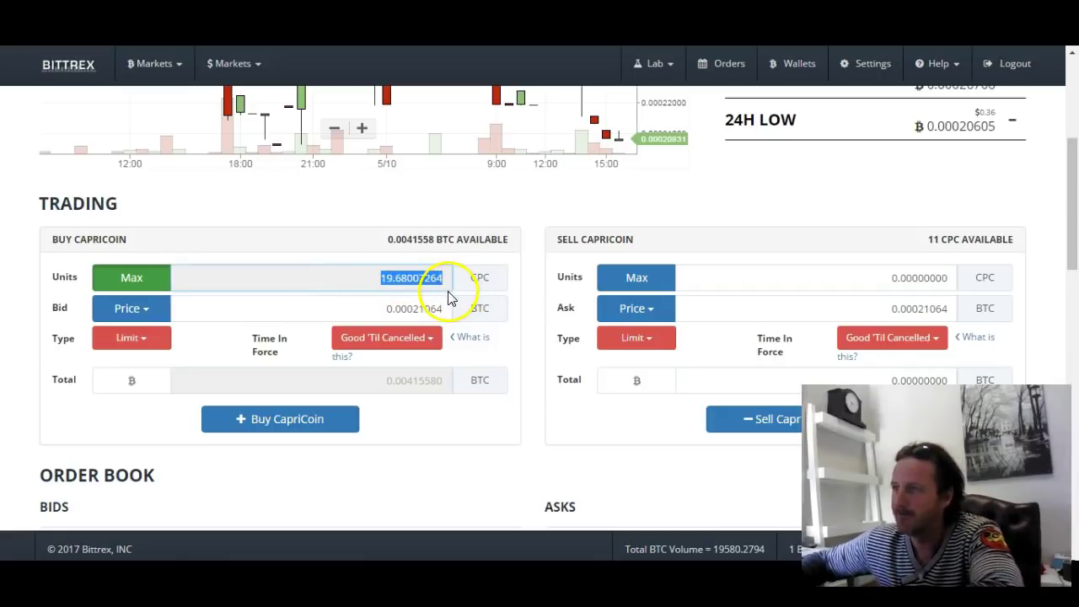
pyautogui.click(419, 428)
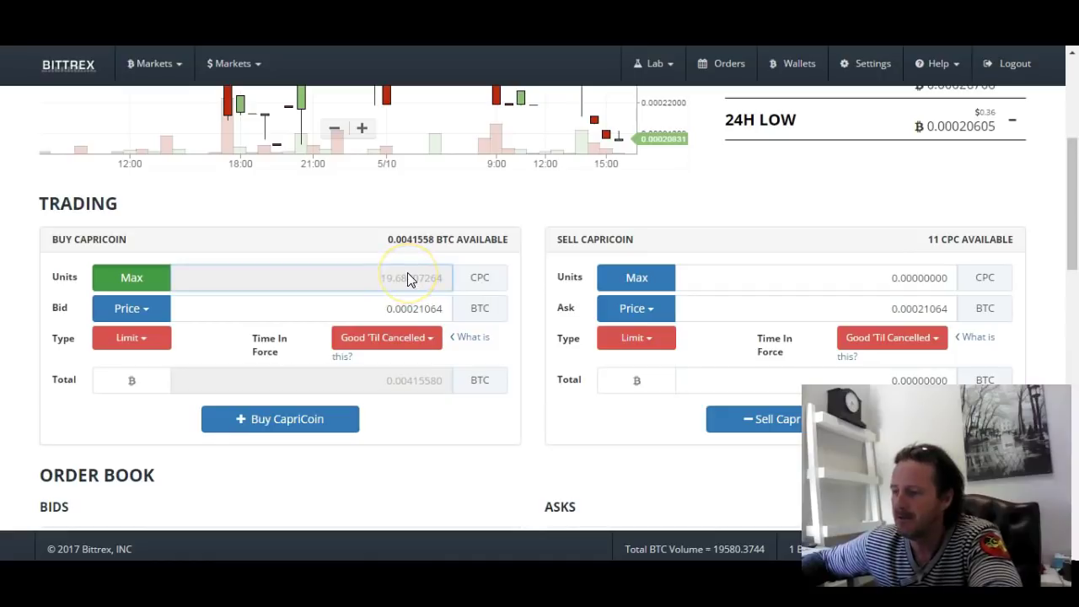
pyautogui.click(408, 440)
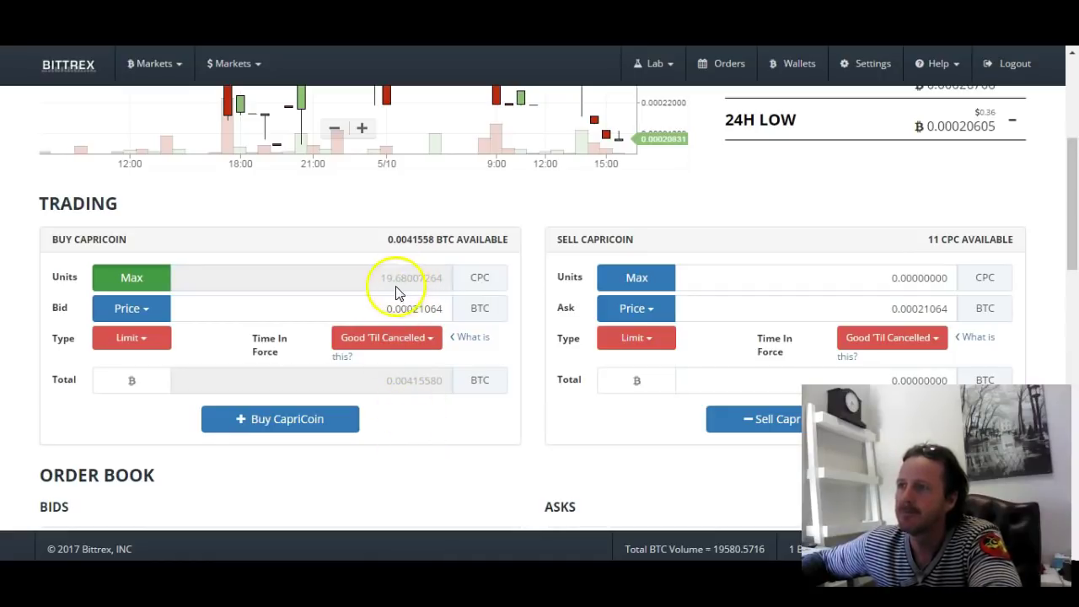
pyautogui.moveTo(380, 308); pyautogui.dragTo(435, 307)
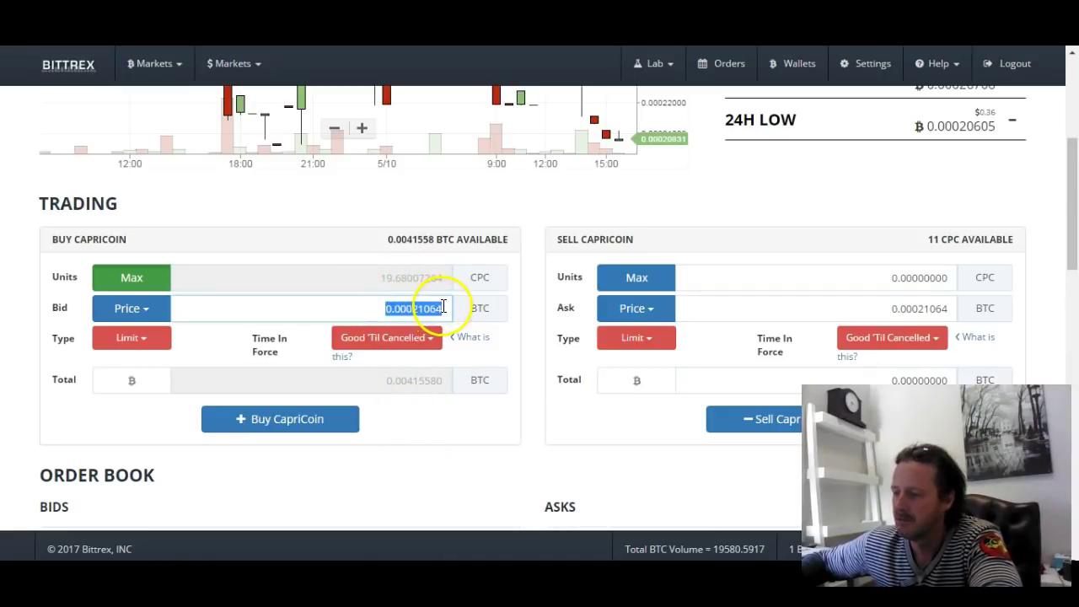
pyautogui.write('0')
pyautogui.click(493, 480)
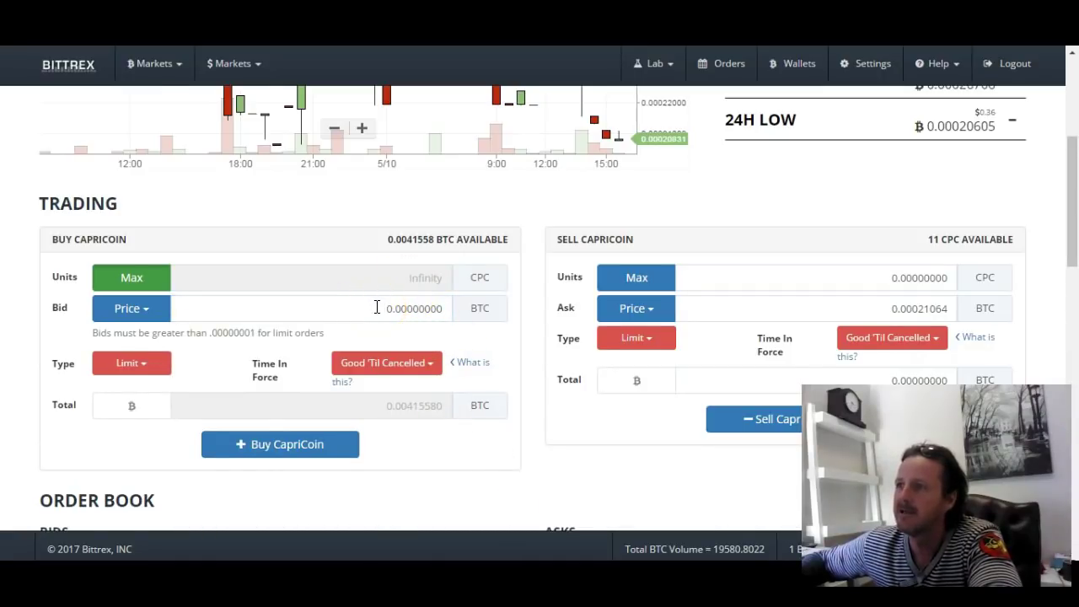
pyautogui.scroll(-2, 506, 370)
pyautogui.click(674, 439)
pyautogui.scroll(1, 477, 320)
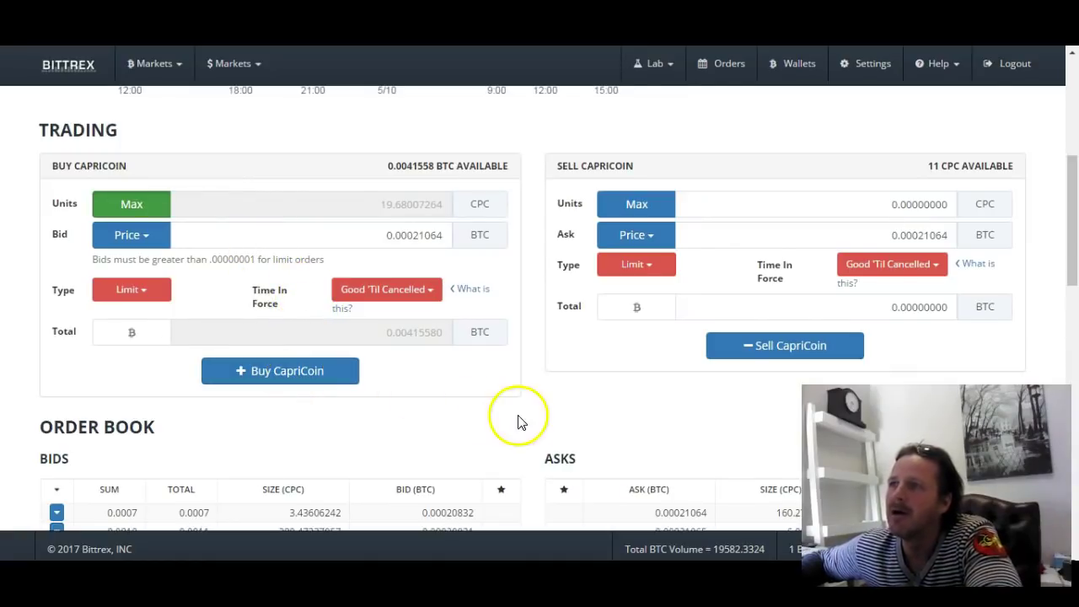
pyautogui.scroll(3, 562, 414)
pyautogui.scroll(-3, 540, 404)
# - Place and confirm the limit buy of 19.68007264 CPC at 0.00021064 BTC
pyautogui.click(275, 371)
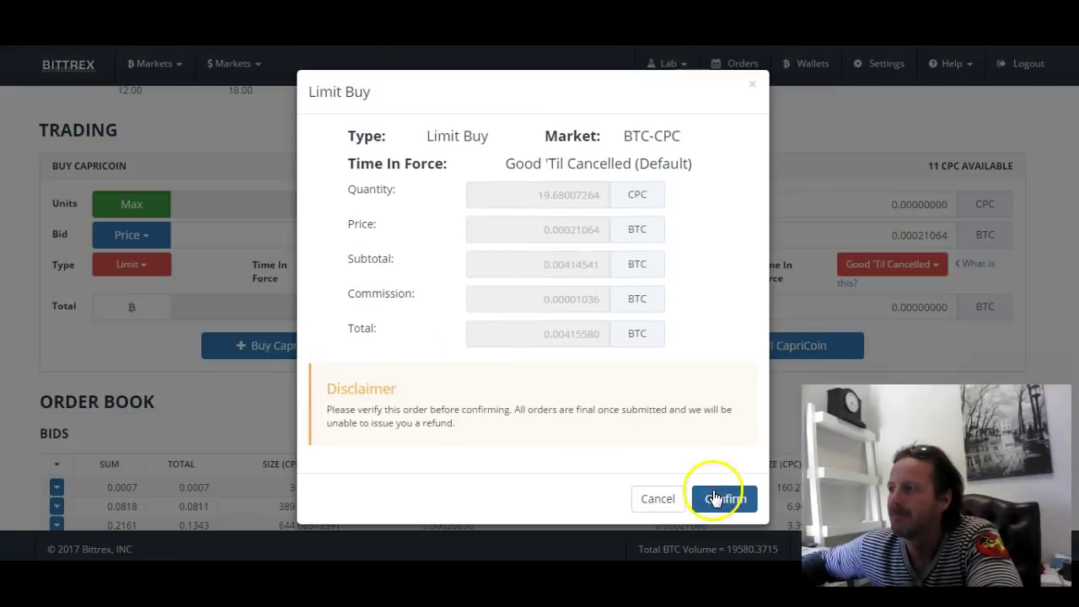
pyautogui.click(714, 497)
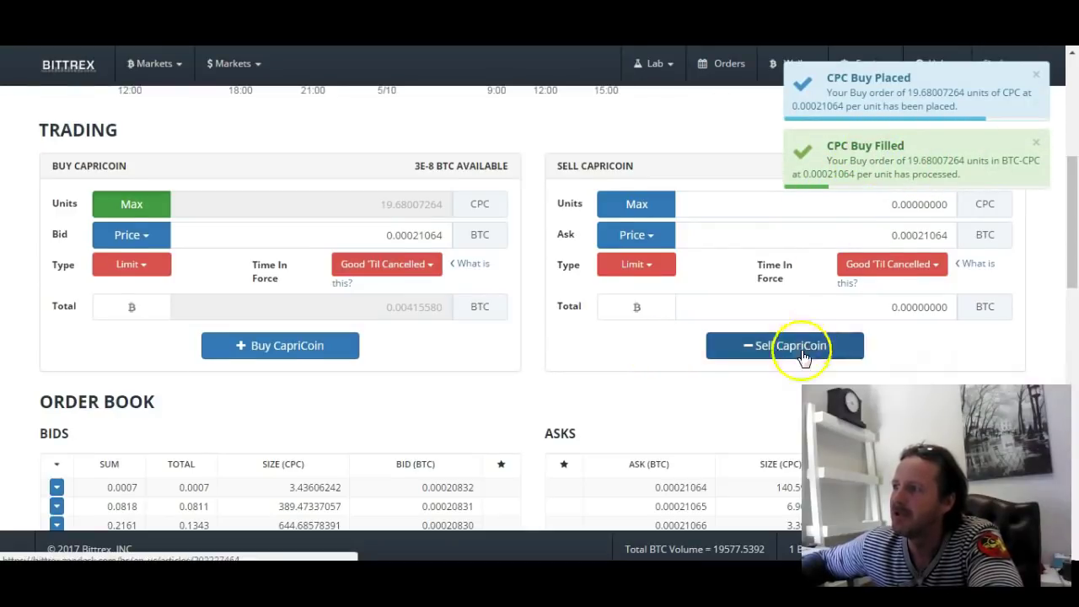
pyautogui.scroll(-1, 745, 405)
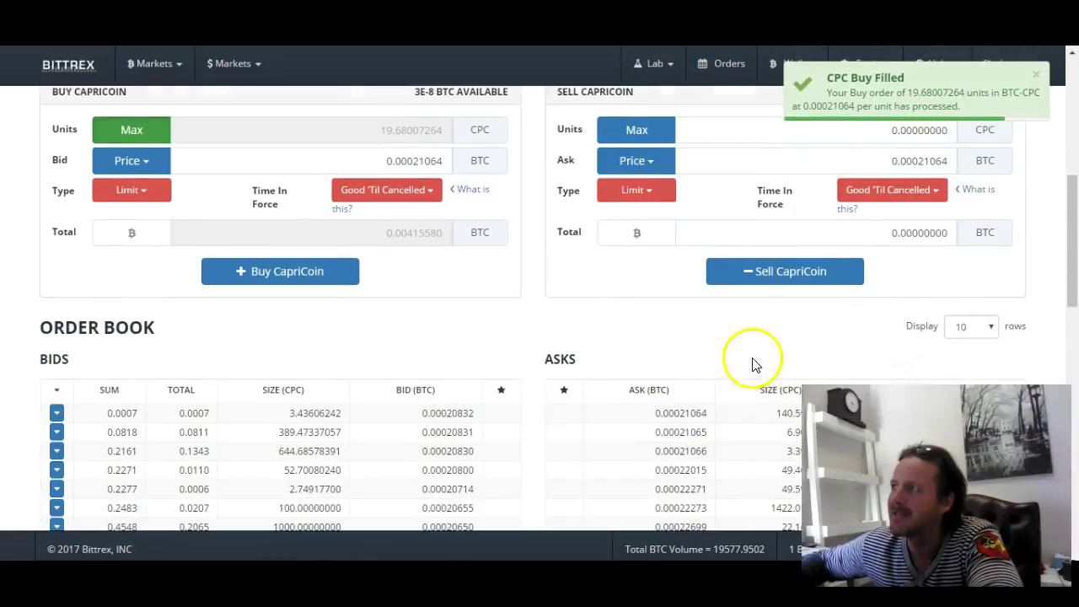
pyautogui.scroll(1, 754, 361)
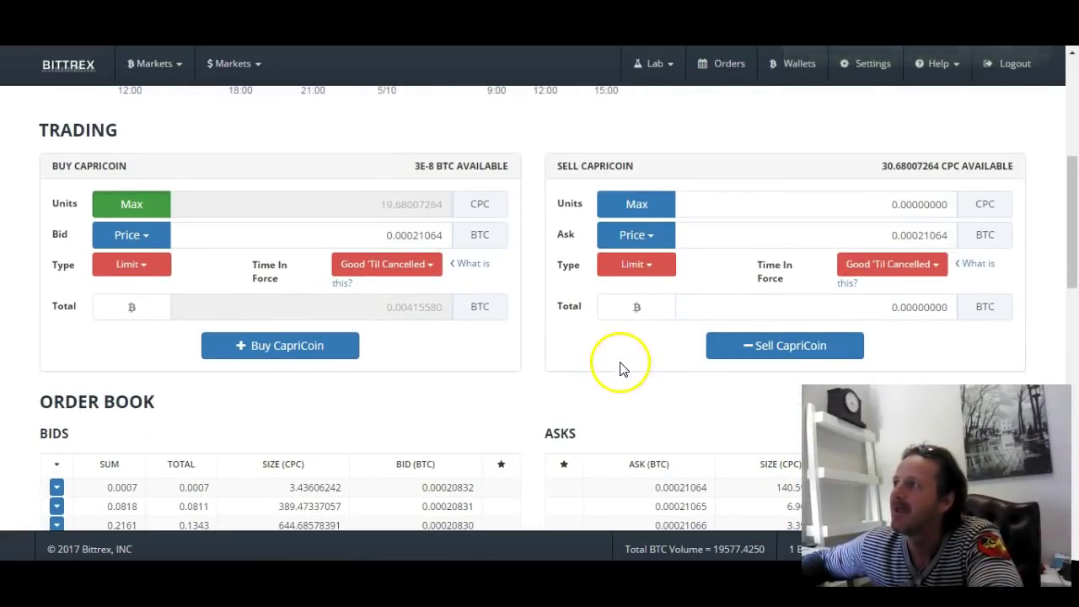
pyautogui.scroll(2, 621, 368)
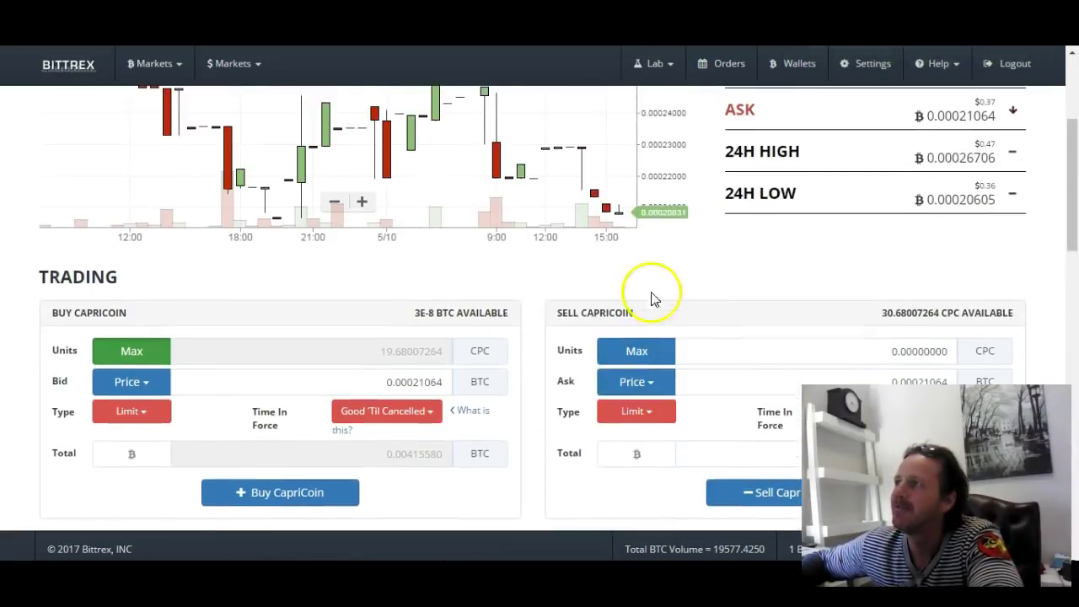
# - Go to Wallets and delete the 'cpc' search filter so every currency is listed
pyautogui.click(805, 64)
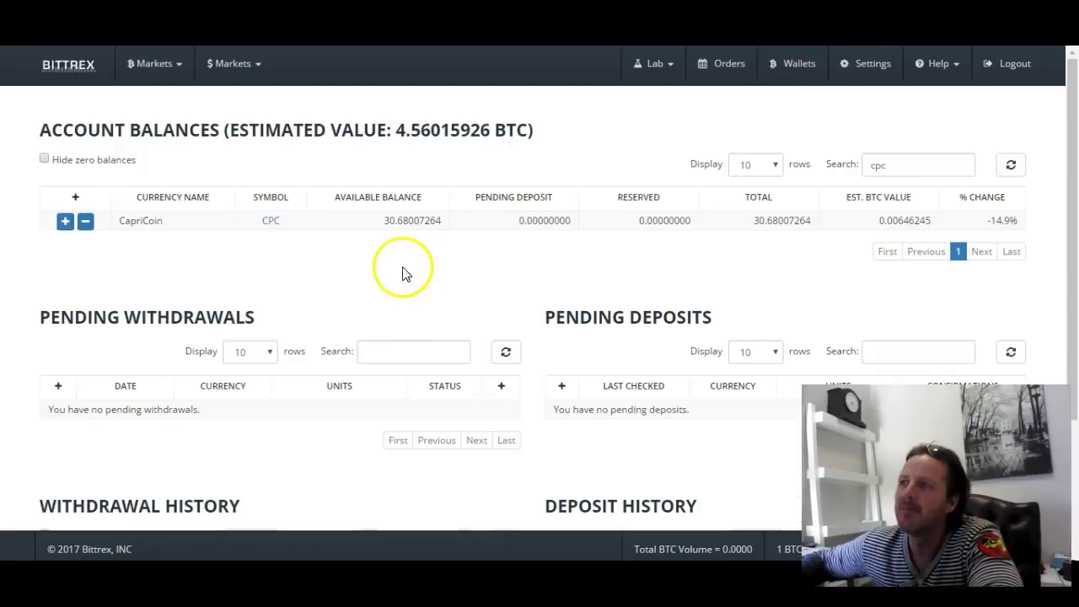
pyautogui.moveTo(892, 168); pyautogui.dragTo(869, 166)
pyautogui.press('BackSpace')
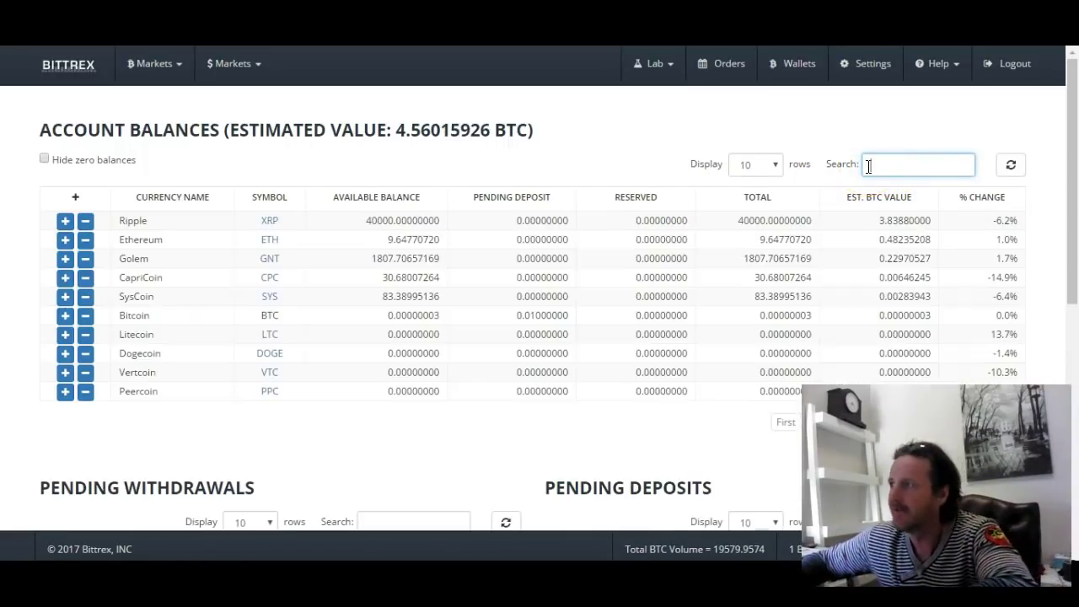